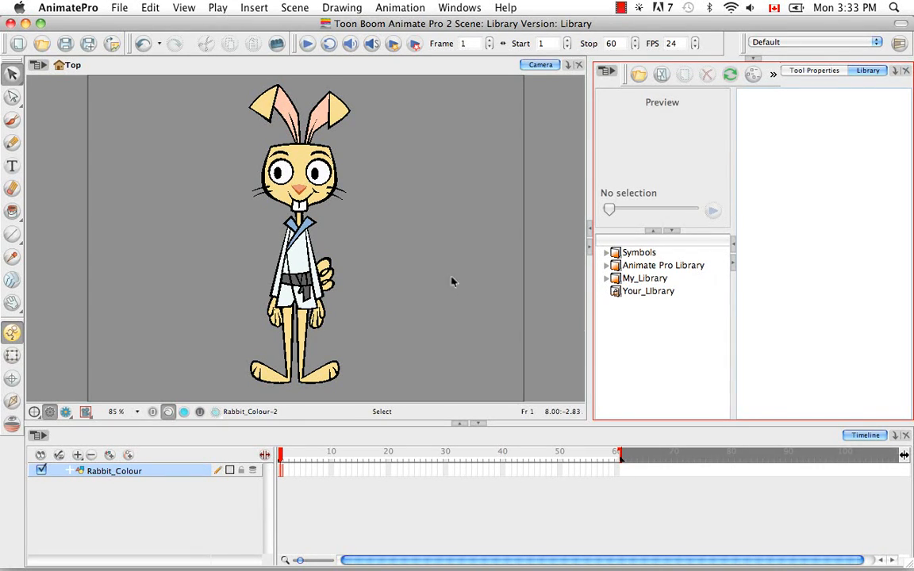
mouse_move(195, 85)
left_mouse_down()
mouse_move(340, 117)
mouse_move(417, 357)
mouse_move(411, 372)
left_mouse_up()
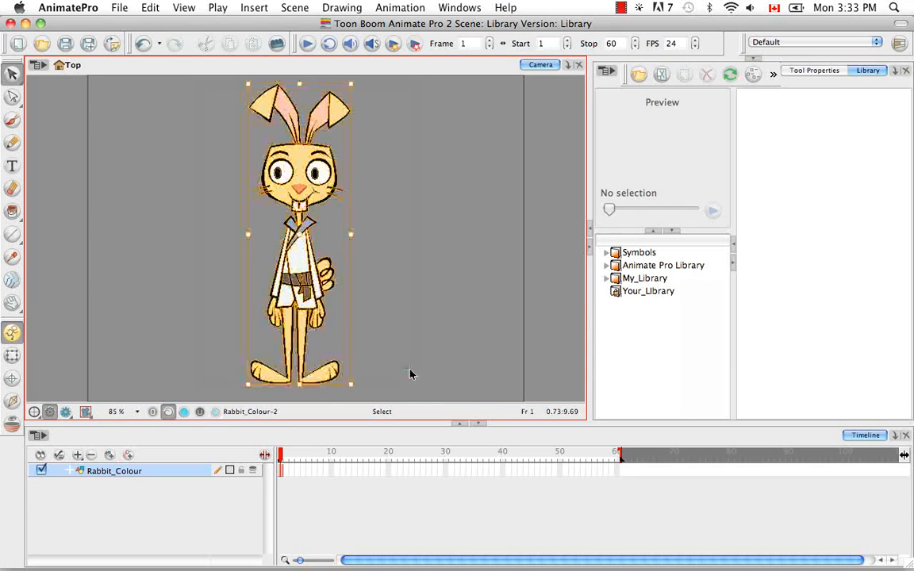
left_click(435, 261)
left_click_drag(199, 212, 405, 83)
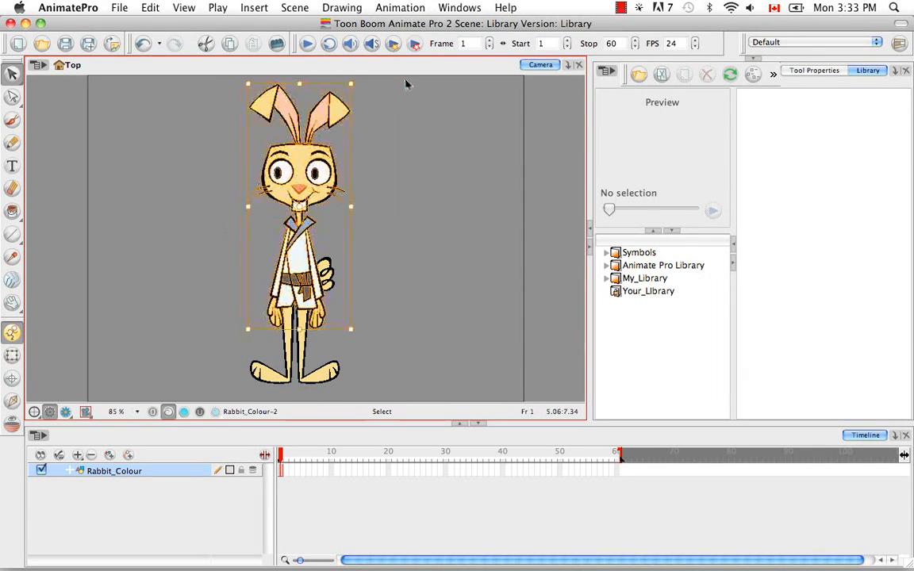
left_click(432, 250)
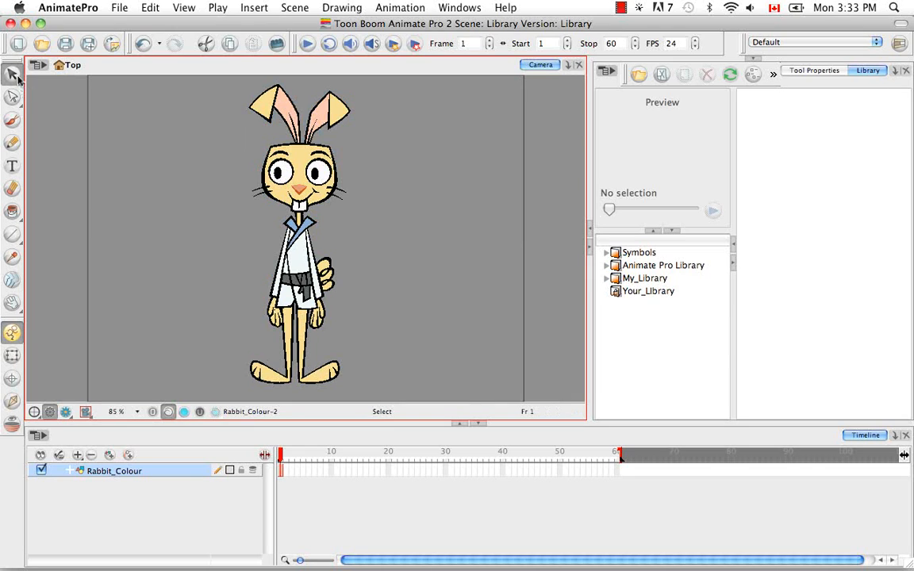
Lasso the rabbit's head, including ears and neck, with the Cutter tool.
left_click_drag(11, 73, 61, 94)
key("alt")
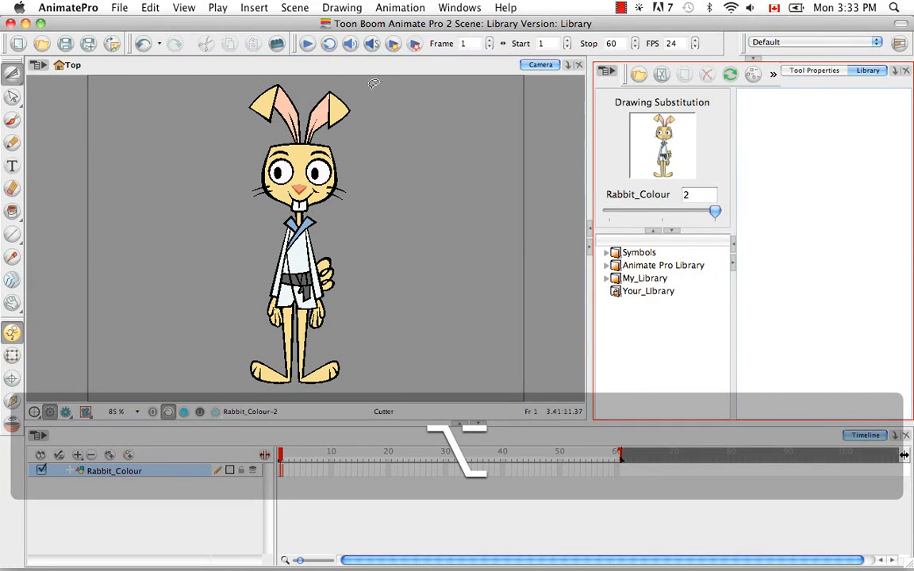
mouse_move(369, 90)
left_mouse_down()
mouse_move(219, 77)
mouse_move(215, 168)
mouse_move(257, 224)
mouse_move(366, 208)
mouse_move(420, 109)
mouse_move(321, 77)
left_mouse_up()
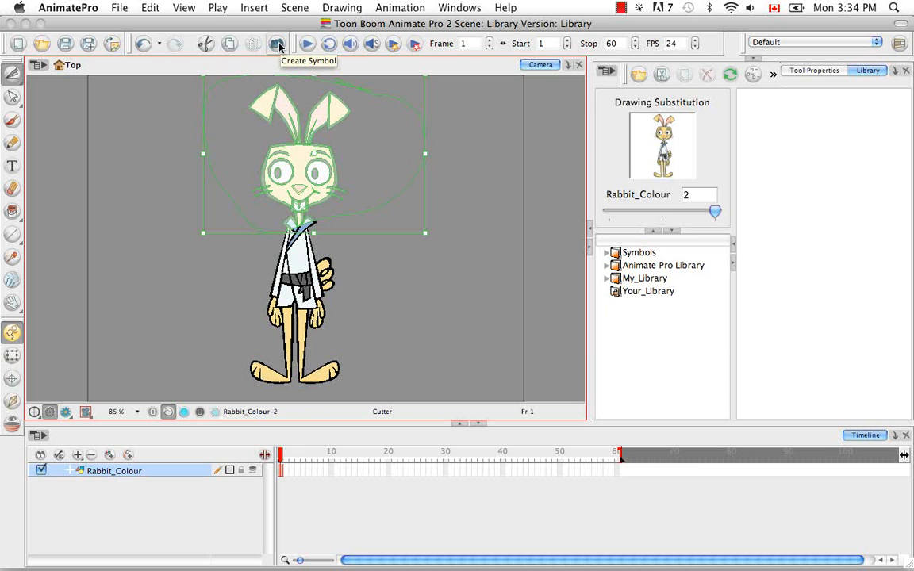
Create a symbol named KR_Head from the selected head artwork, leaving Cut Artwork From Source off.
left_click(149, 9)
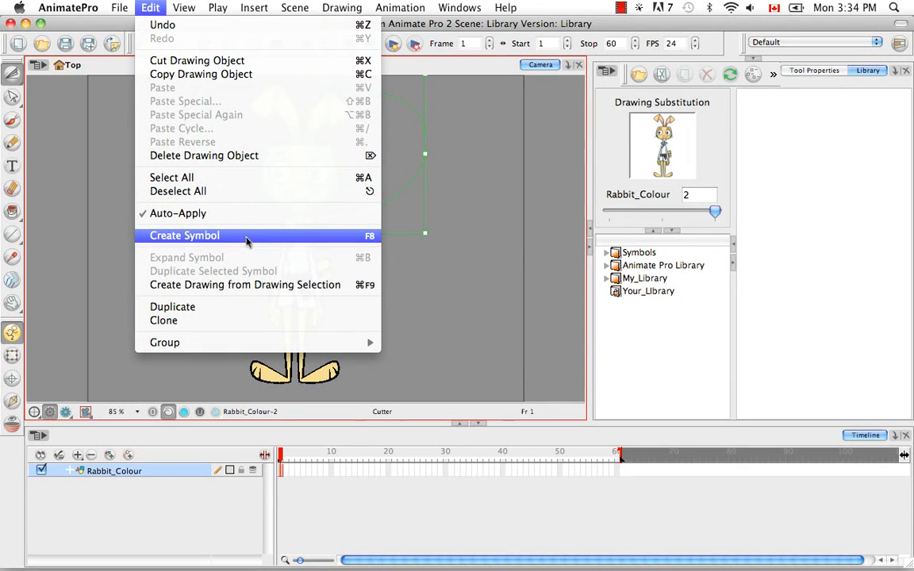
left_click(377, 238)
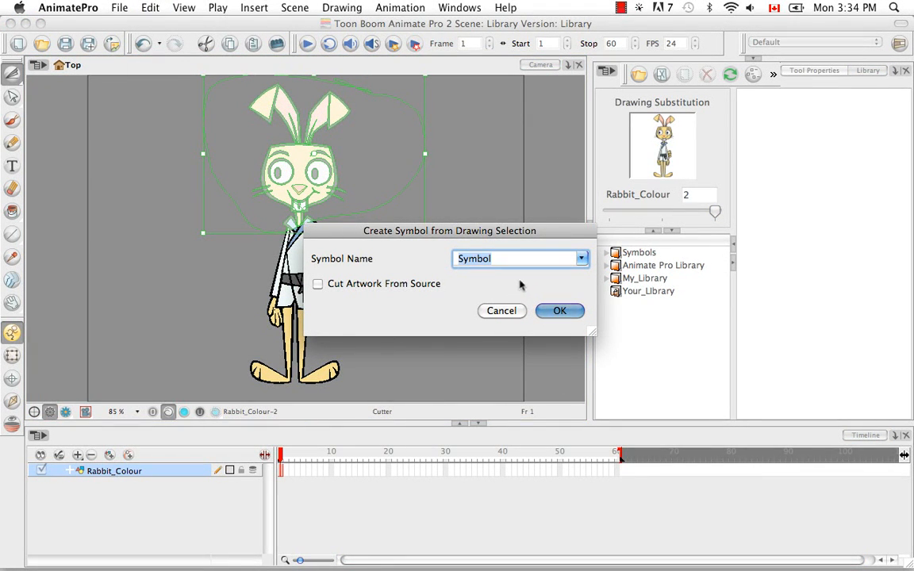
left_click(583, 261)
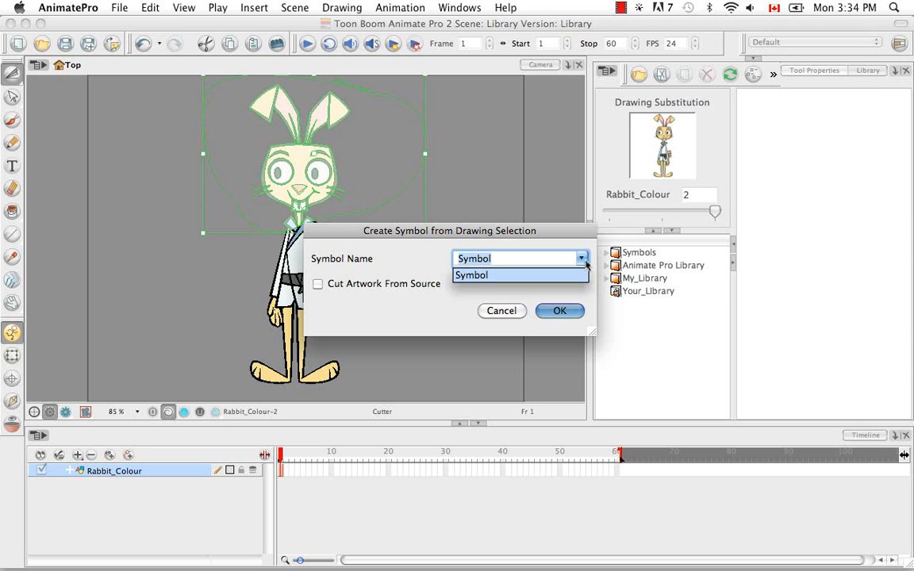
left_click(584, 274)
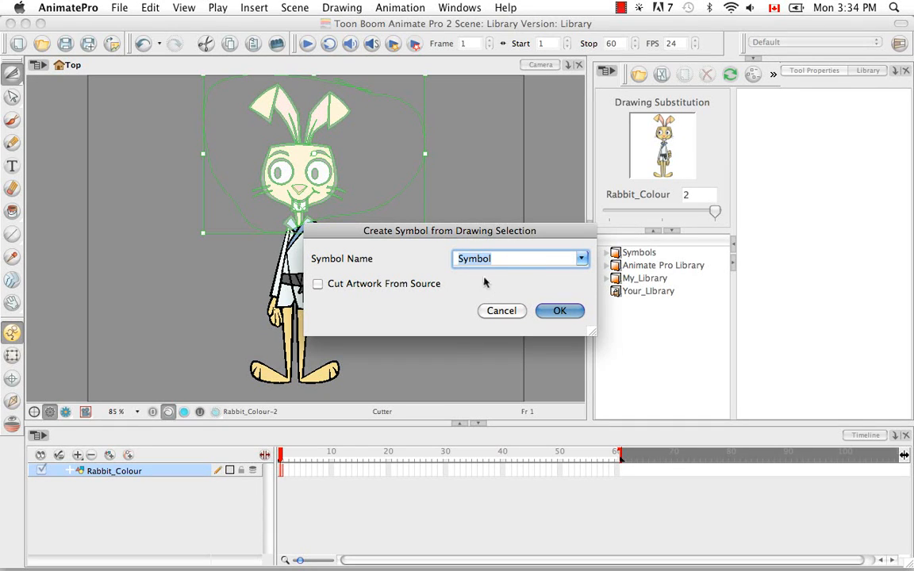
key("BackSpace")
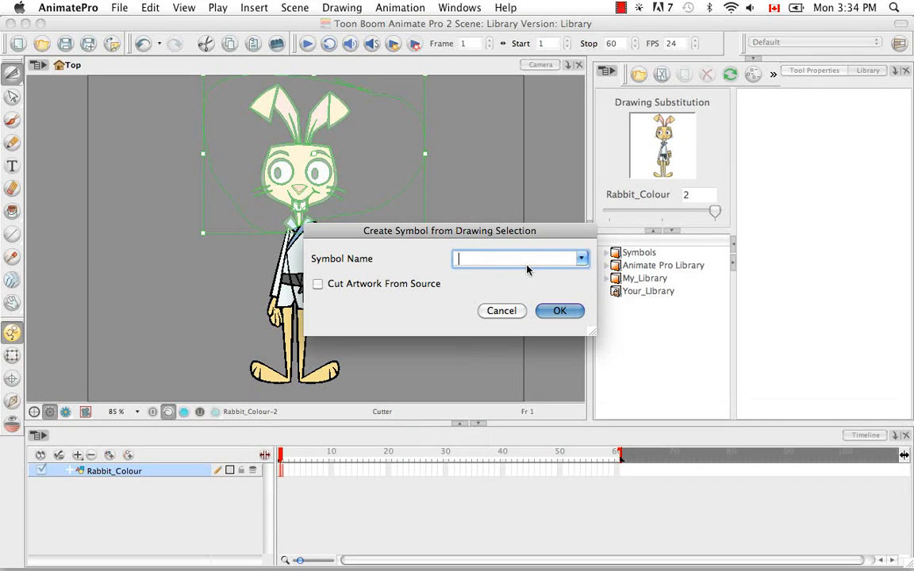
type("KR")
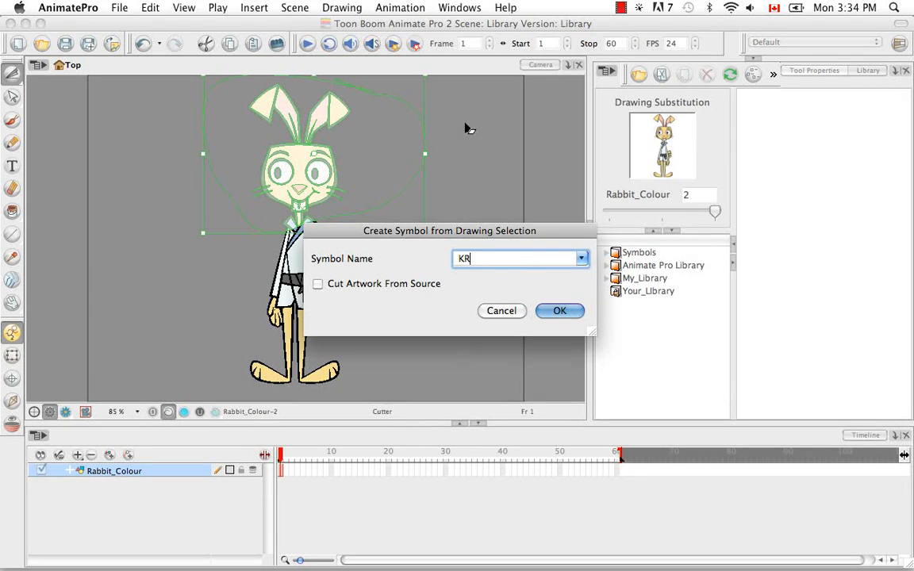
type("_Head")
left_click(560, 311)
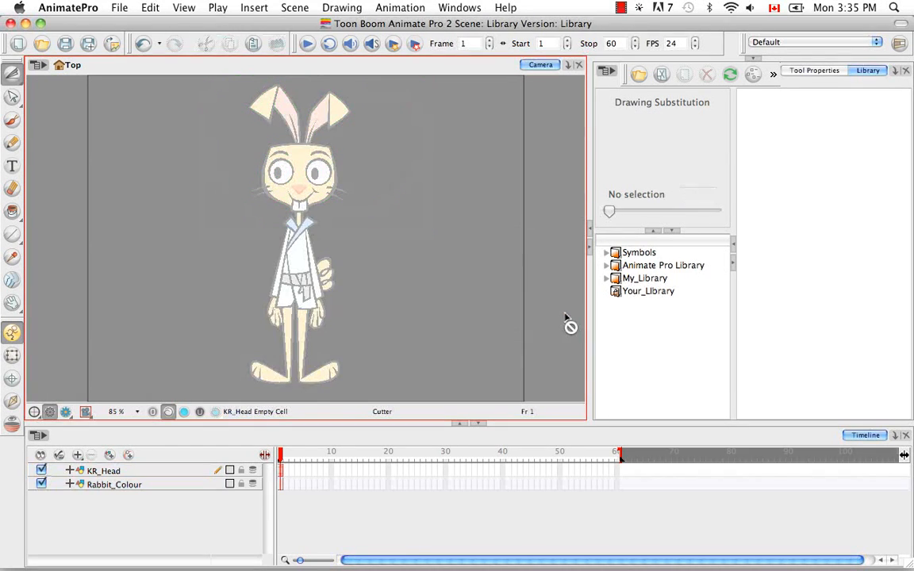
Inspect the KR_Head and Rabbit_Colour layers individually by hiding and showing each one.
left_click(191, 506)
left_click(42, 484)
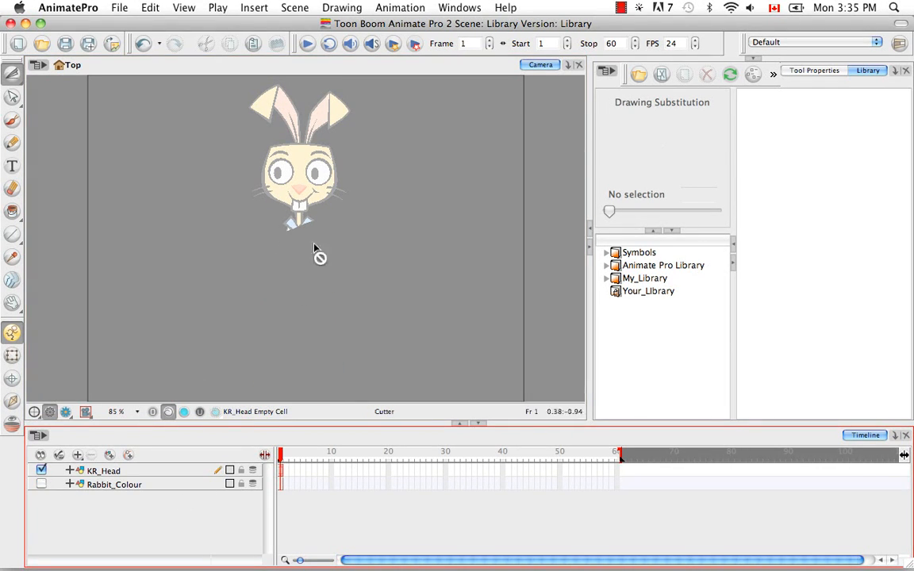
left_click(41, 484)
left_click(41, 470)
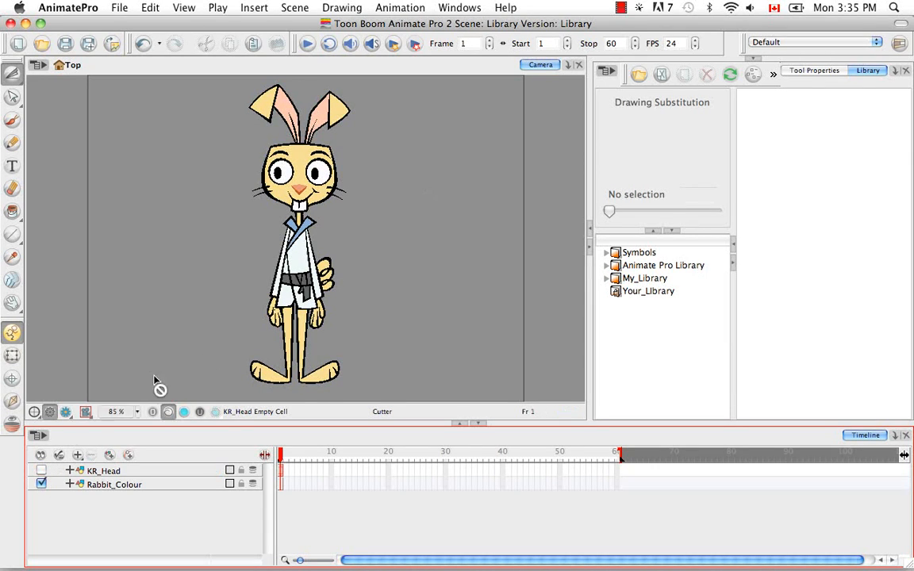
left_click(41, 470)
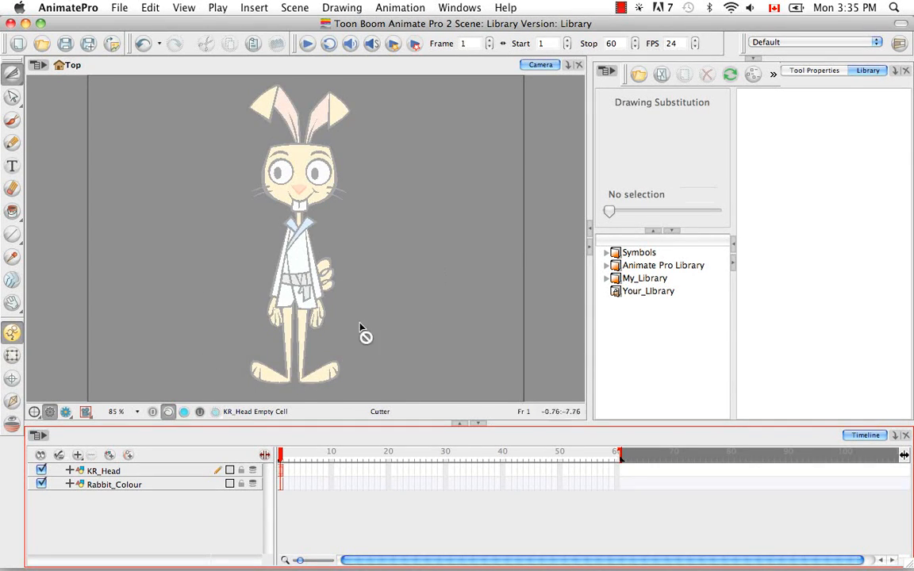
Delete the KR_Head layer from the timeline together with its drawing files and element folders.
left_click(168, 484)
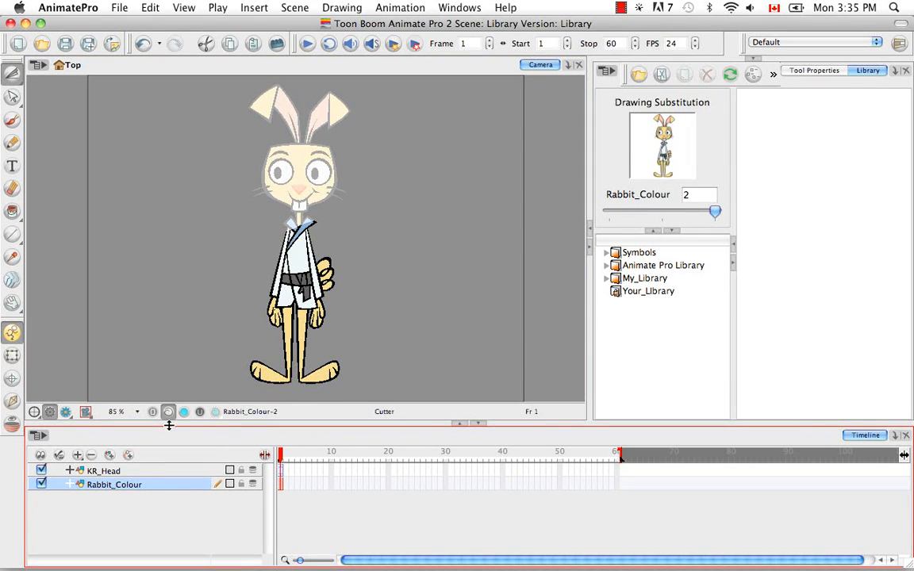
left_click(100, 471)
left_click(91, 454)
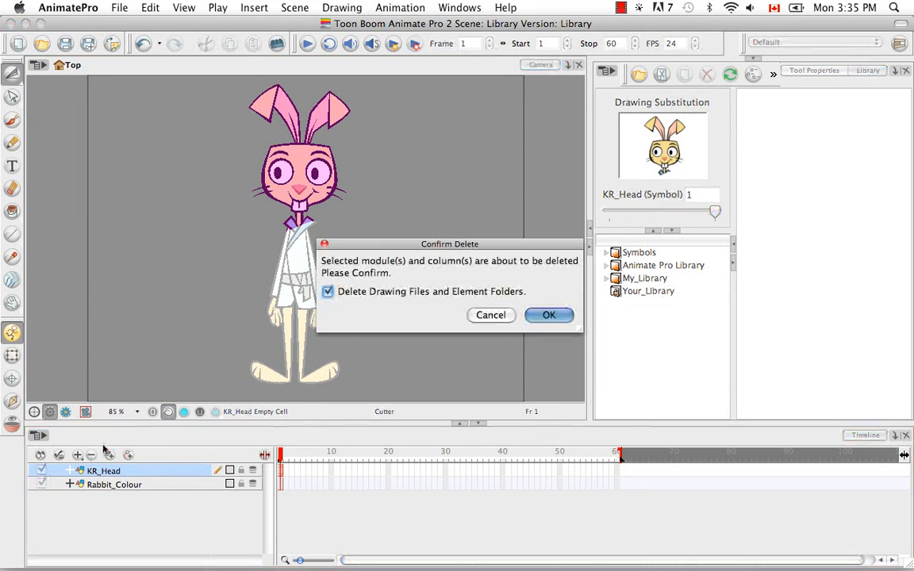
left_click(547, 317)
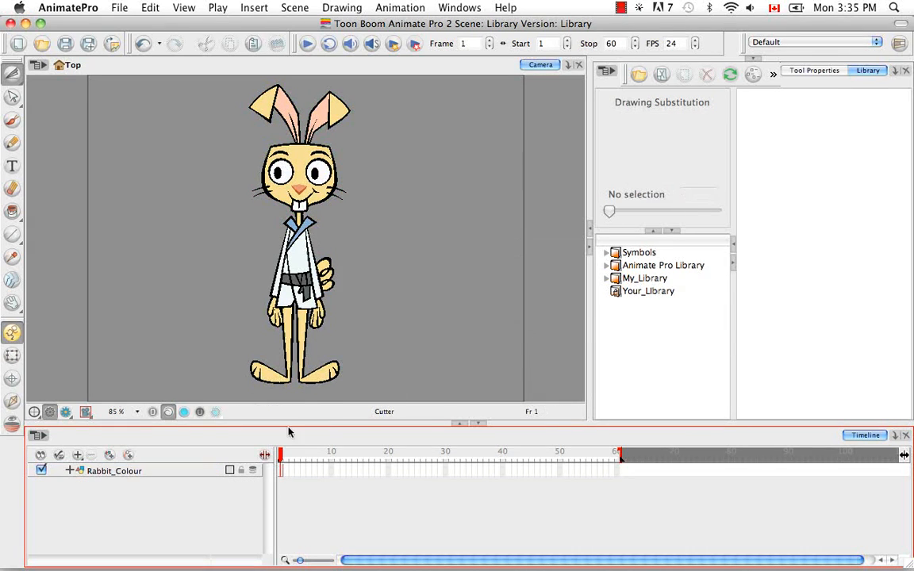
Extend the exposure of the Rabbit_Colour drawing to frame 20.
left_click(197, 474)
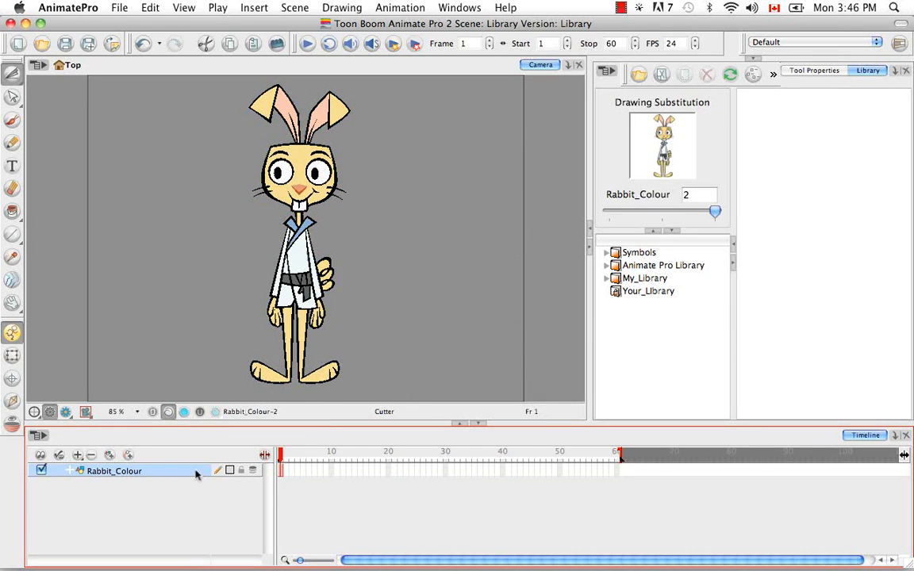
left_click(388, 474)
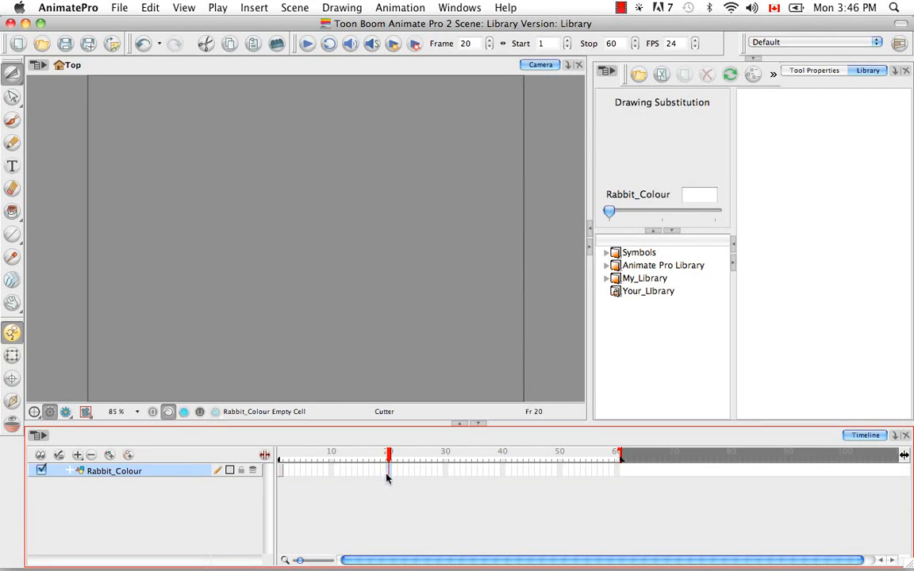
right_click(388, 476)
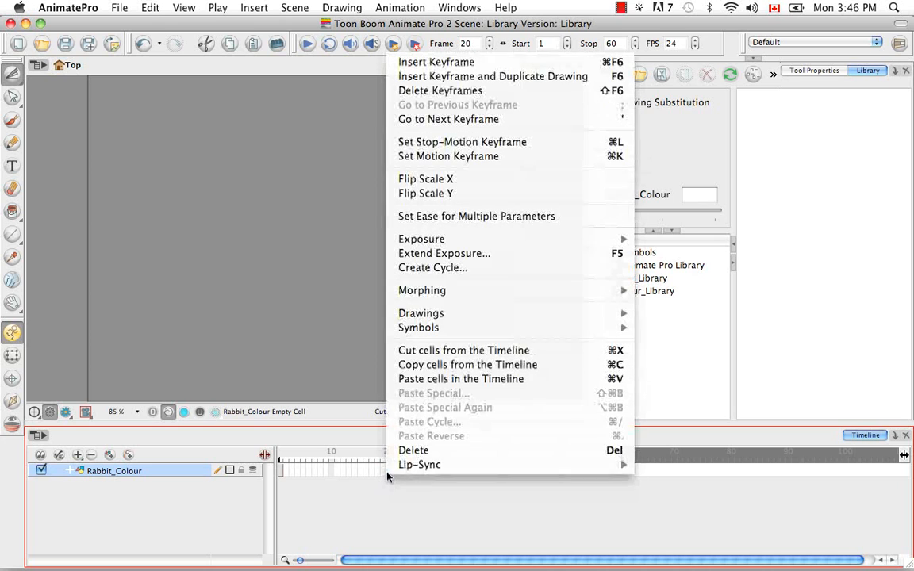
left_click(457, 254)
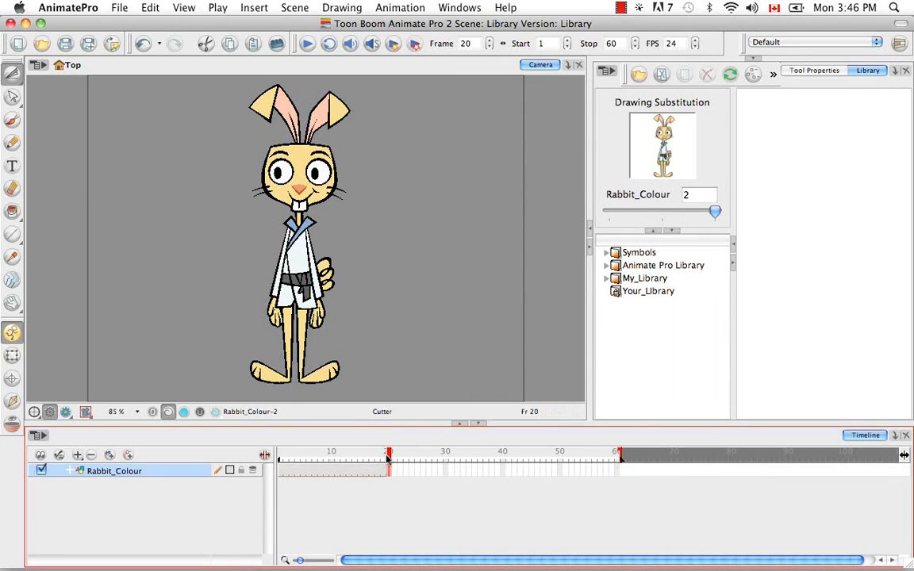
Substitute Rabbit_Colour drawing 1 from frame 10 onward, and scrub through the frames back to frame 1.
left_click_drag(388, 458, 332, 458)
left_click_drag(713, 212, 662, 212)
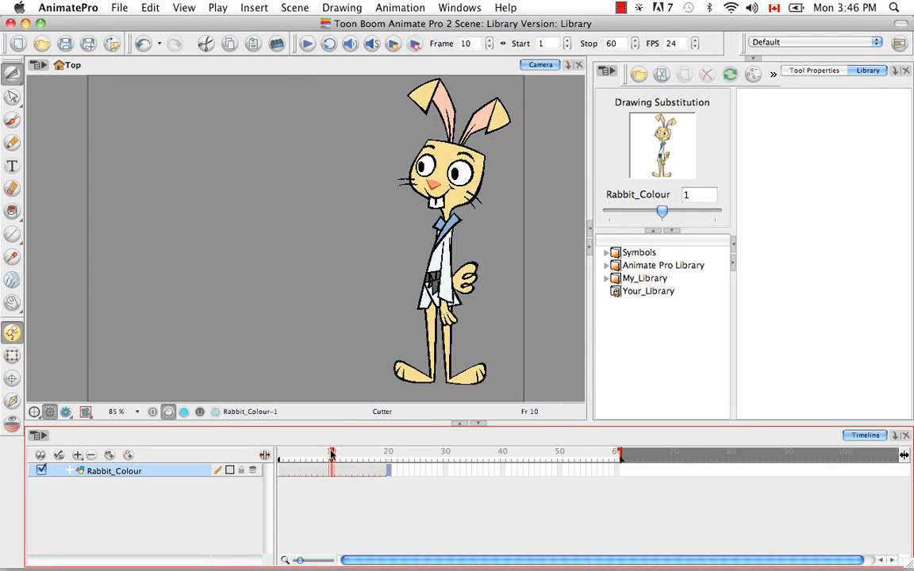
left_click(378, 453)
left_click_drag(385, 453, 277, 454)
left_click(320, 516)
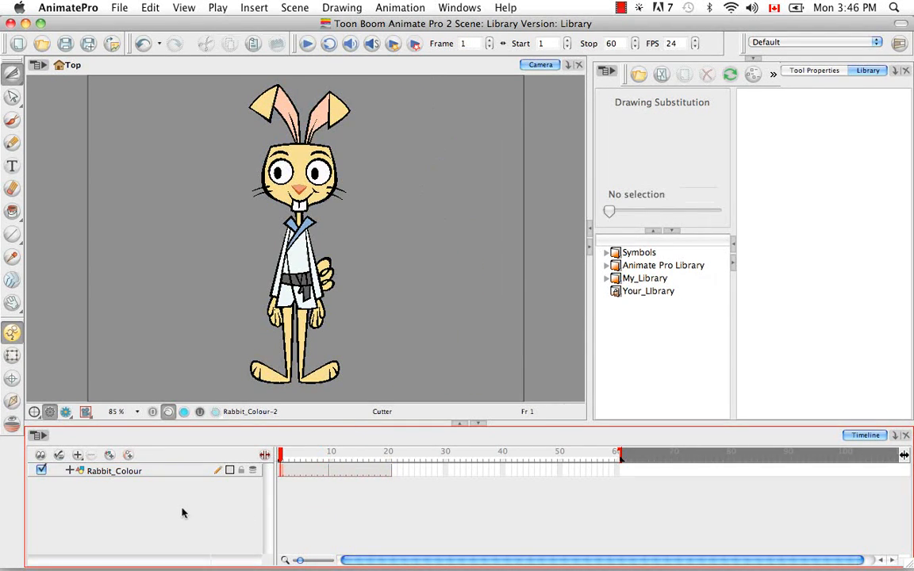
Select the Rabbit_Colour cells from frame 1 to frame 20 in the timeline.
left_click(168, 472)
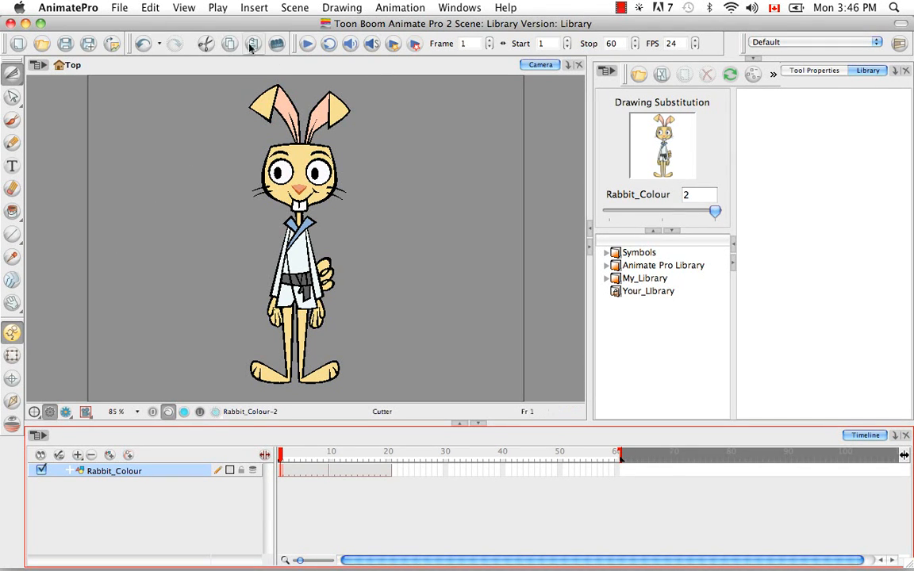
left_click(155, 10)
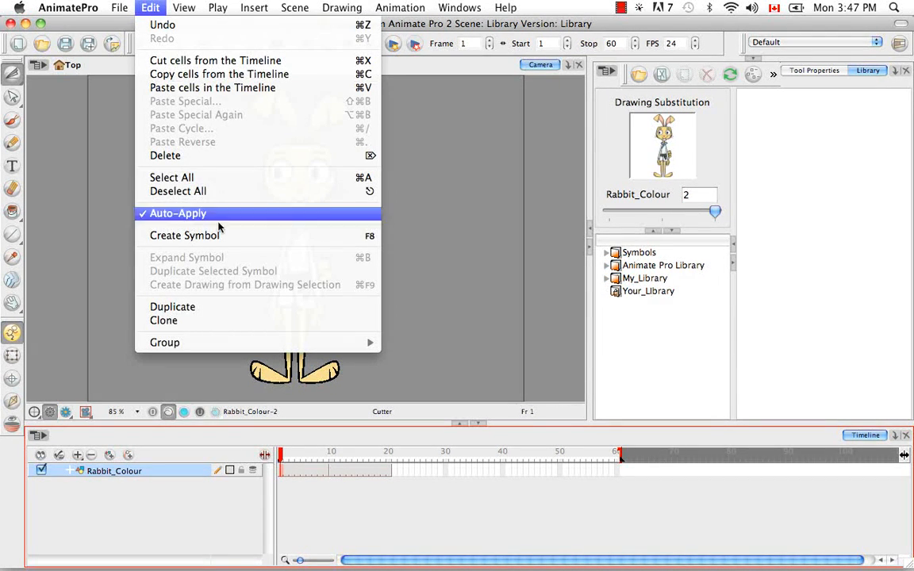
left_click(445, 254)
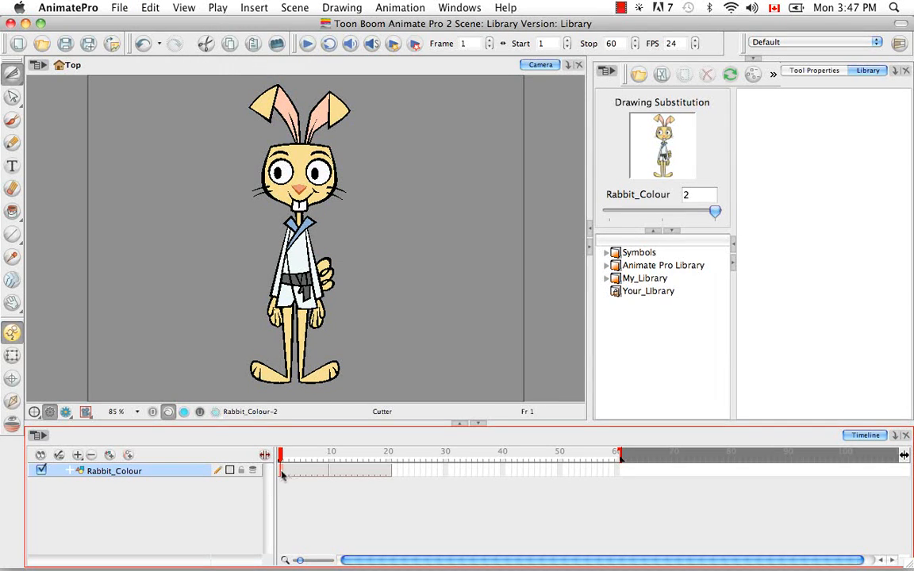
left_click_drag(279, 470, 388, 471)
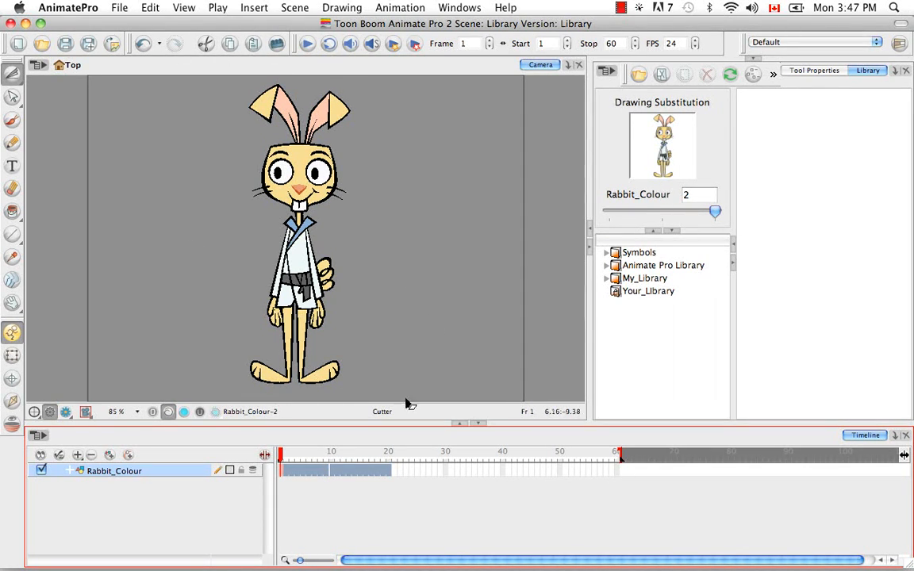
Add the whole Rabbit_Colour layer to the library's Symbols folder as a symbol.
left_click(156, 481)
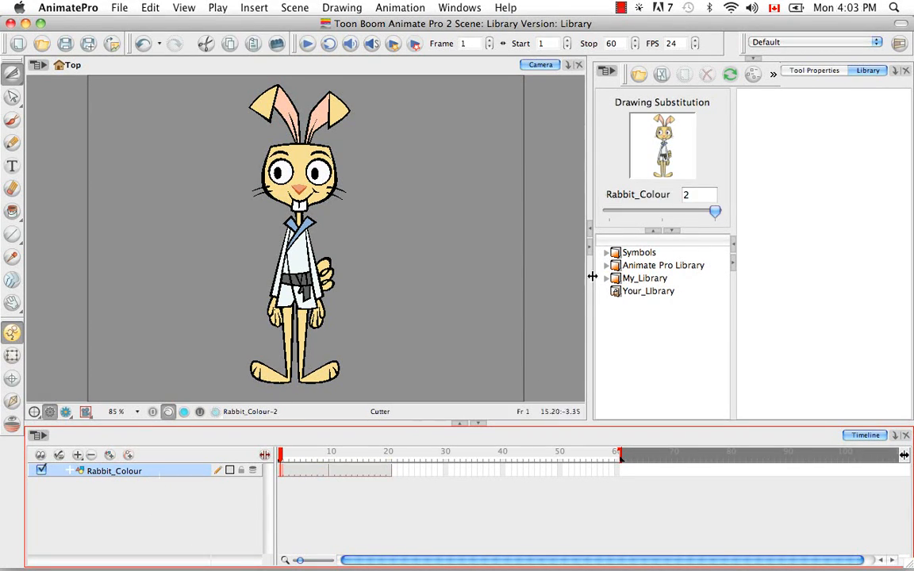
left_click(608, 253)
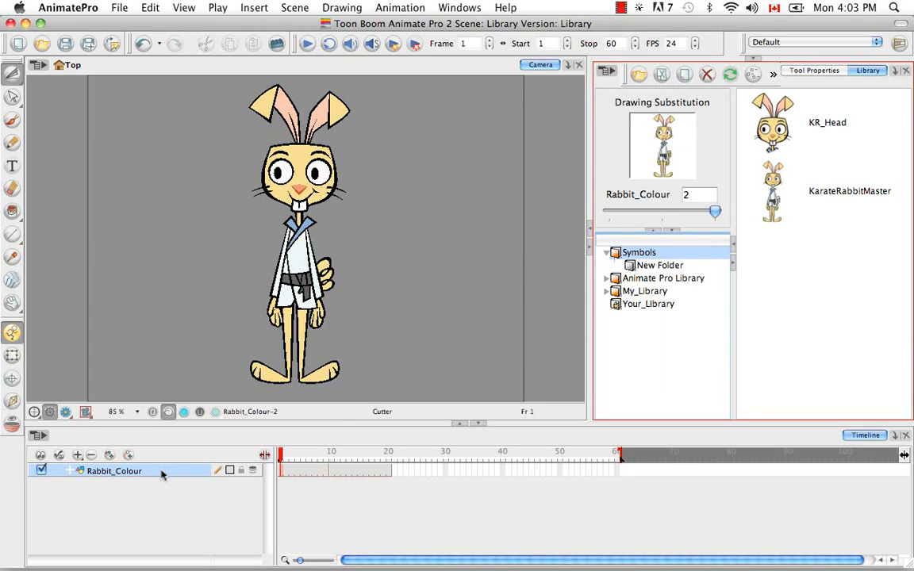
left_click_drag(161, 474, 650, 254)
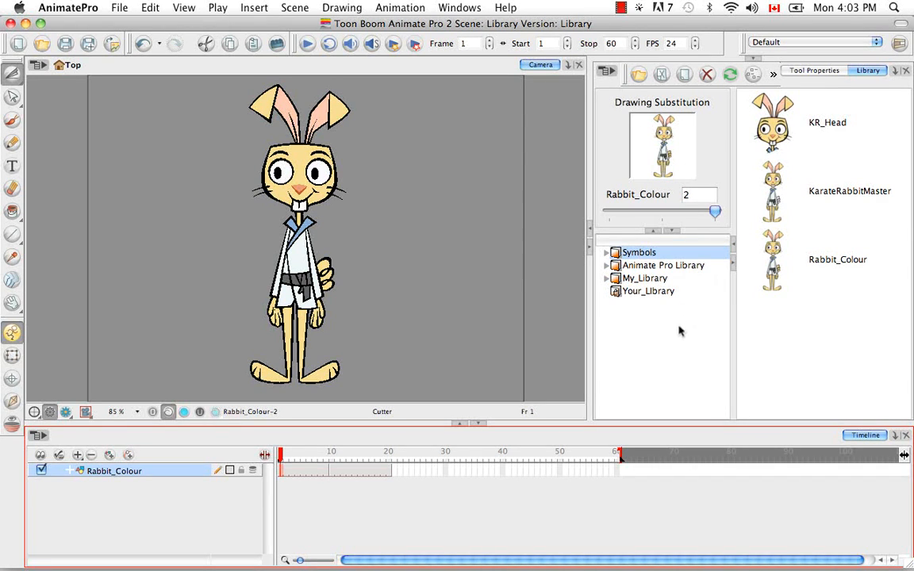
Reveal the Network view above the Library to display the Rabbit_Colour module.
left_click(757, 58)
left_click(863, 65)
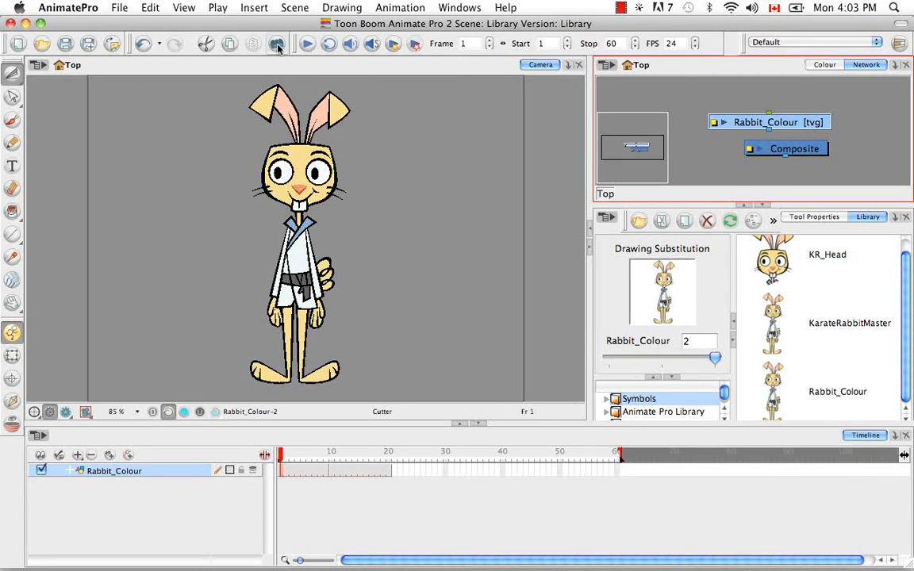
left_click(150, 9)
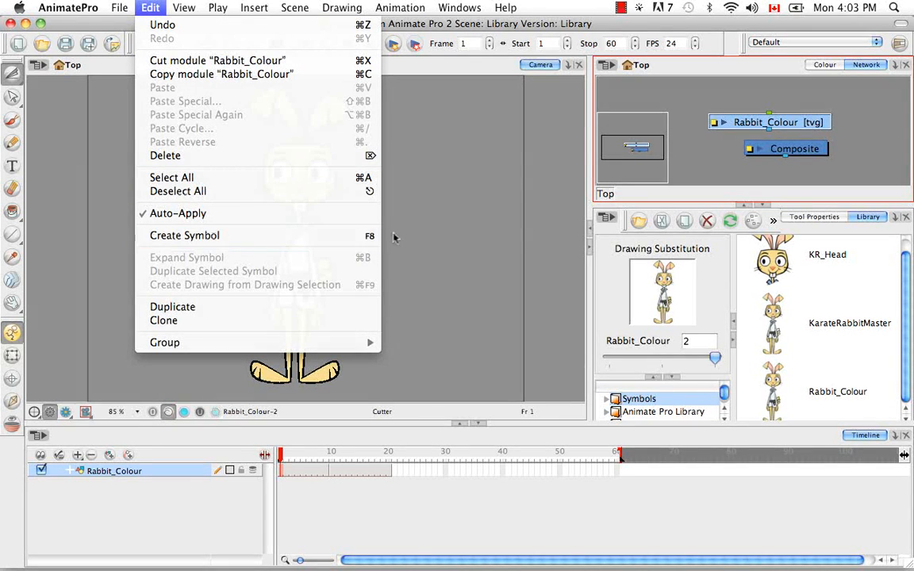
left_click(464, 189)
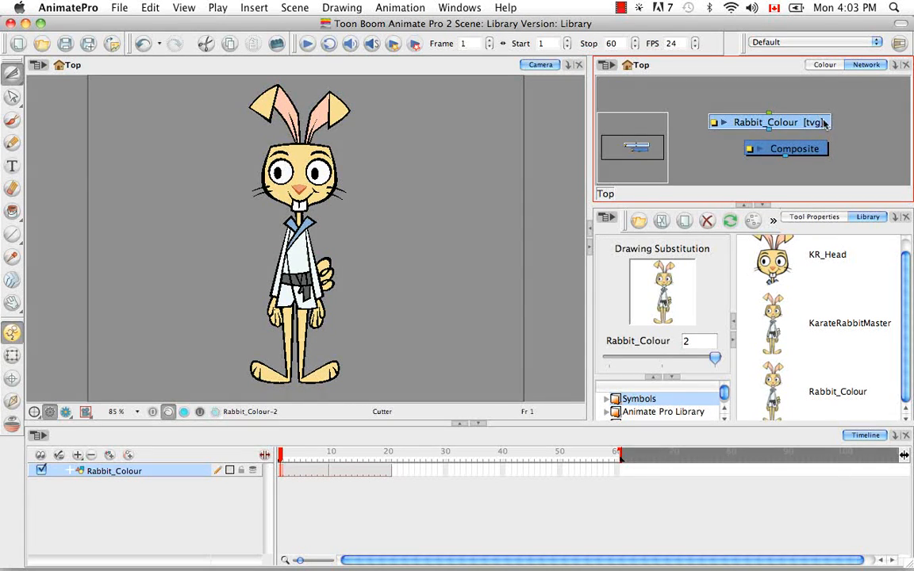
Copy the Rabbit_Colour module from the network and paste it into the library's Symbols folder as another symbol.
key("super+c")
left_click(889, 391)
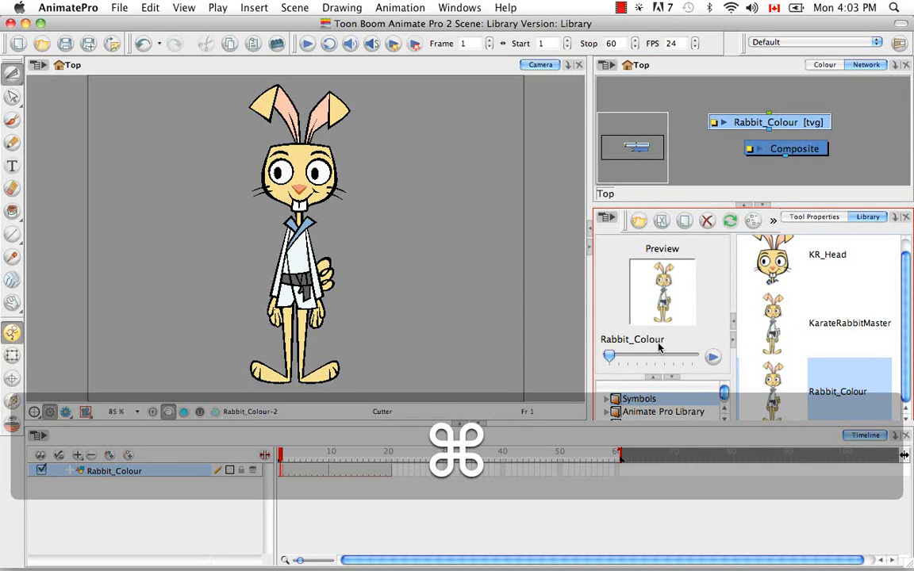
key("super+v")
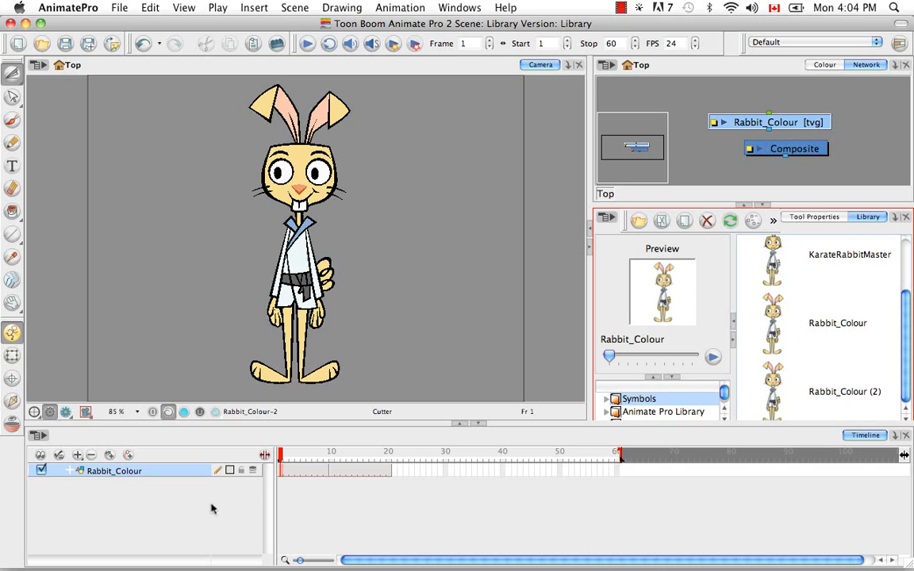
Place the Rabbit_Colour symbol in the Camera view beside the original rabbit, and select each of the two layers to compare them.
left_click(846, 325)
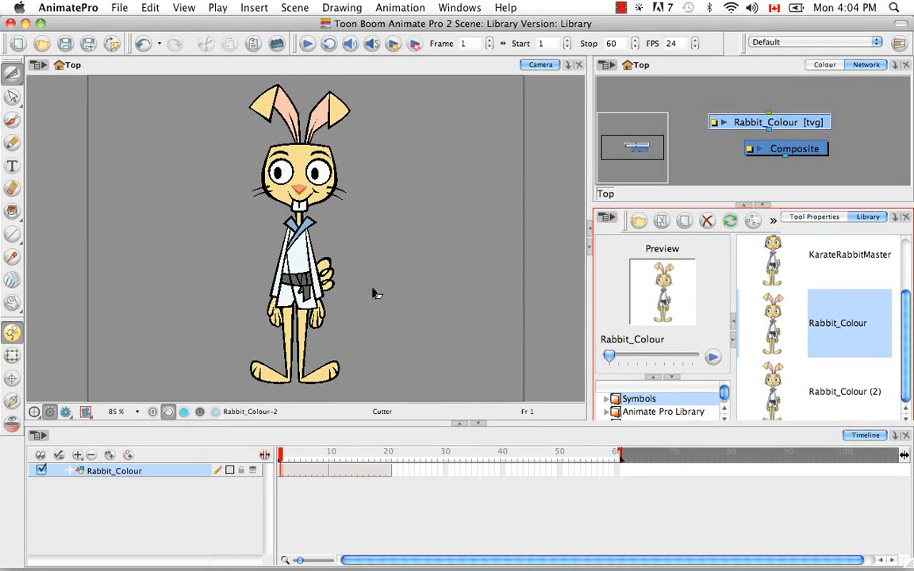
left_click_drag(376, 294, 376, 294)
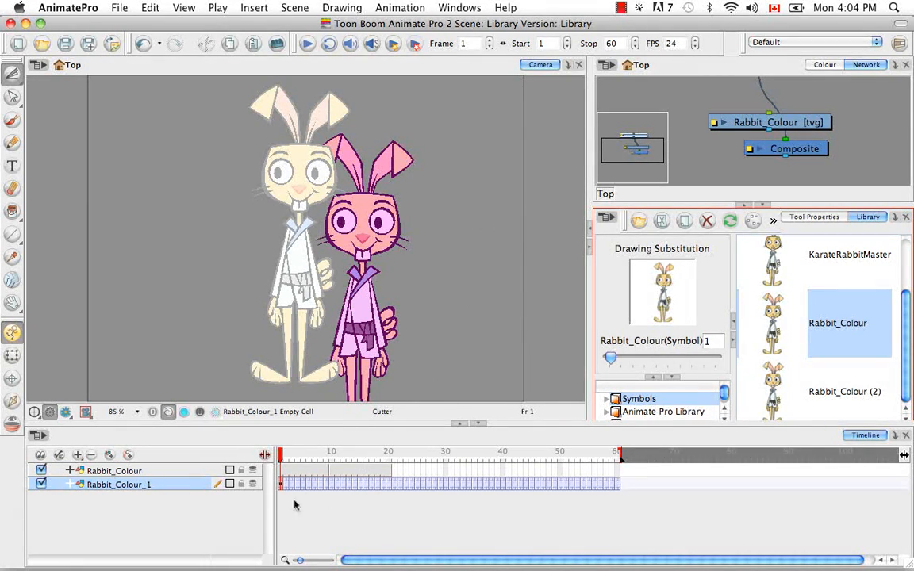
left_click(177, 472)
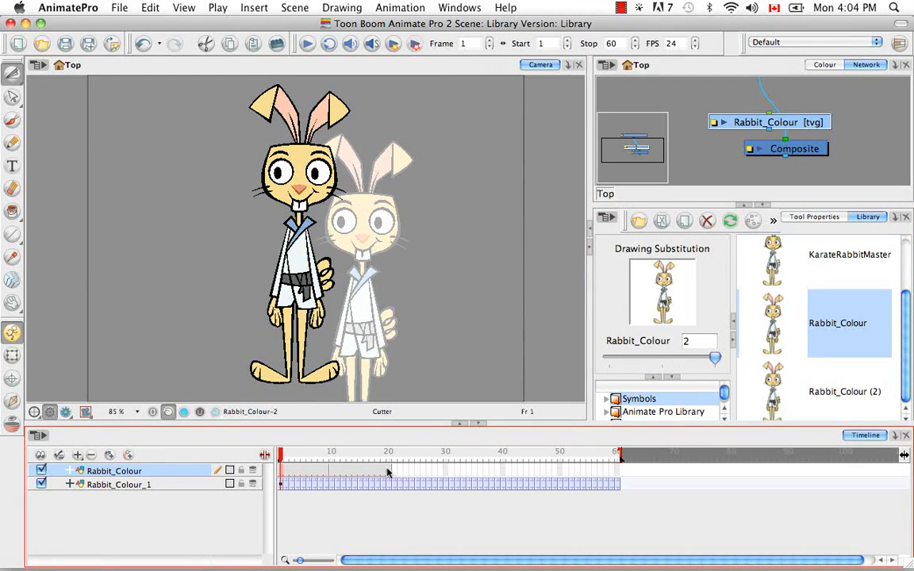
left_click(202, 484)
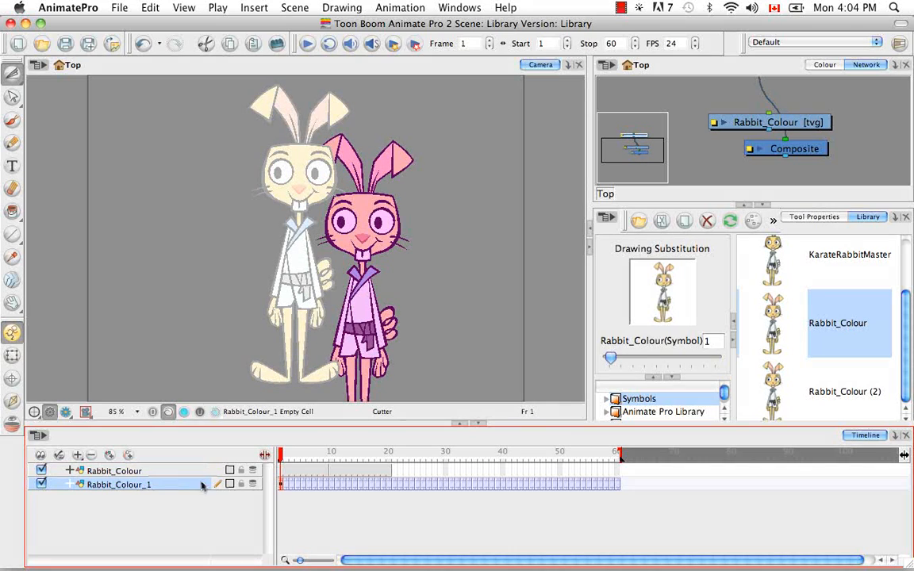
Delete the Rabbit_Colour_1 layer, and add the Rabbit_Colour symbol from the library to the timeline above the Rabbit_Colour layer.
left_click(91, 455)
left_click(547, 314)
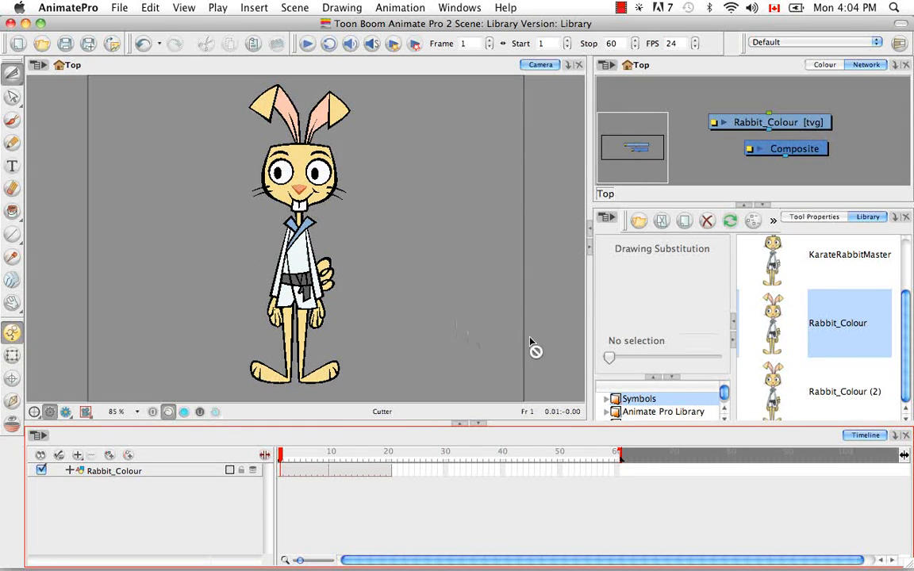
left_click(847, 333)
left_click_drag(847, 329, 163, 470)
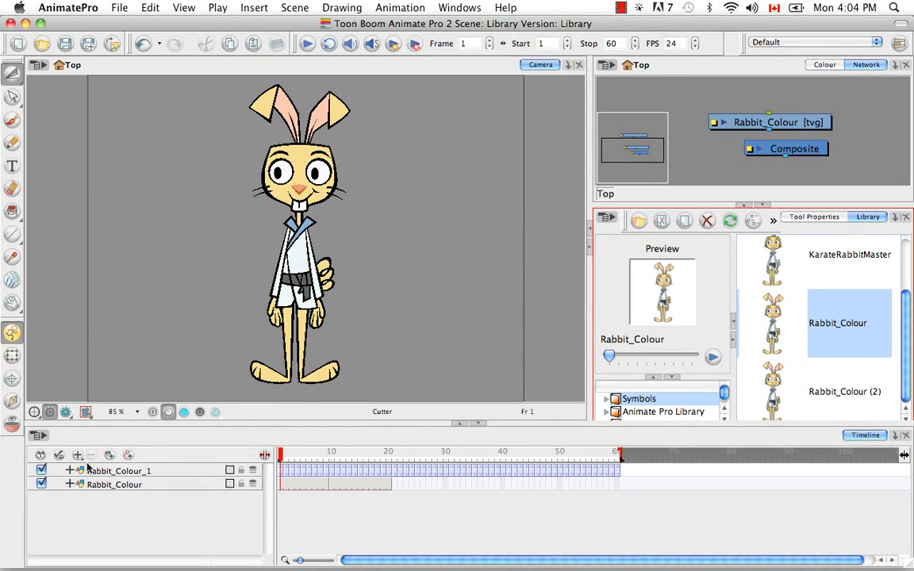
Compare the Rabbit_Colour_1 and Rabbit_Colour layers by hiding and showing them in turn, leaving both enabled.
left_click(41, 471)
left_click(41, 472)
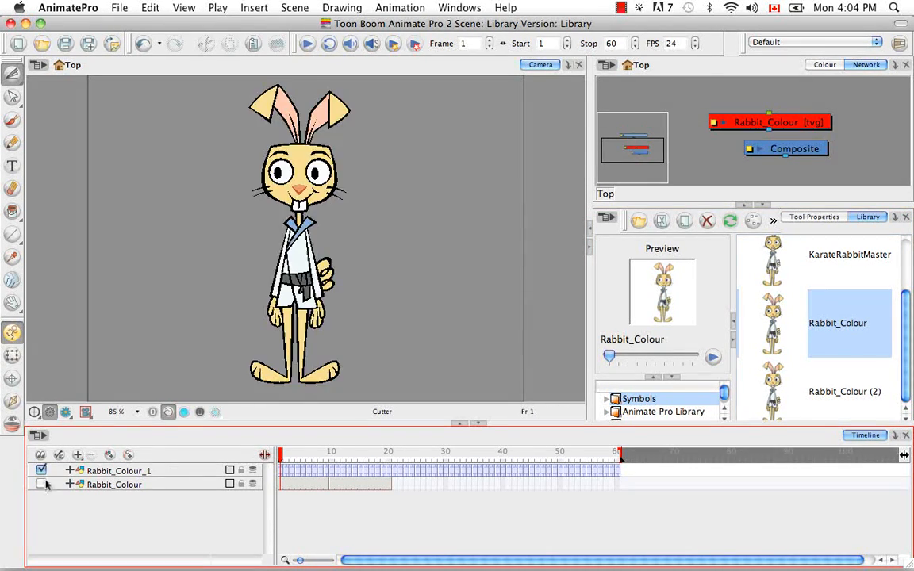
left_click(42, 471)
left_click(42, 483)
left_click(42, 471)
left_click(43, 484)
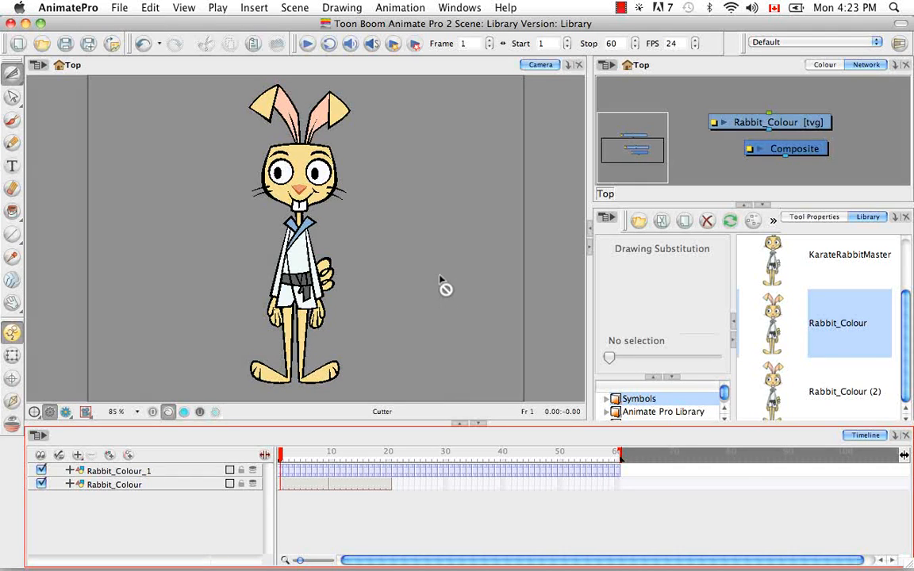
Create a new empty symbol in the library's Symbols folder from within the symbol list.
left_click(832, 285)
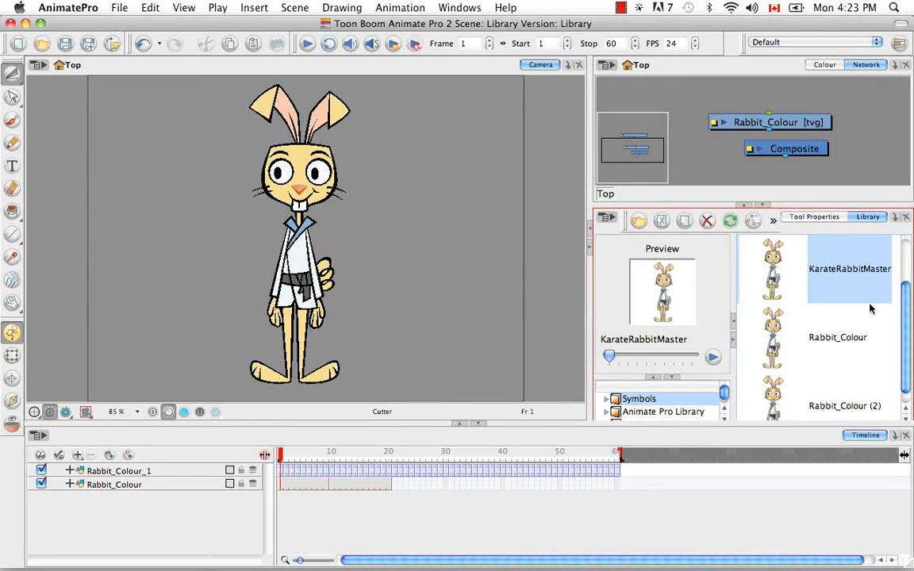
right_click(839, 375)
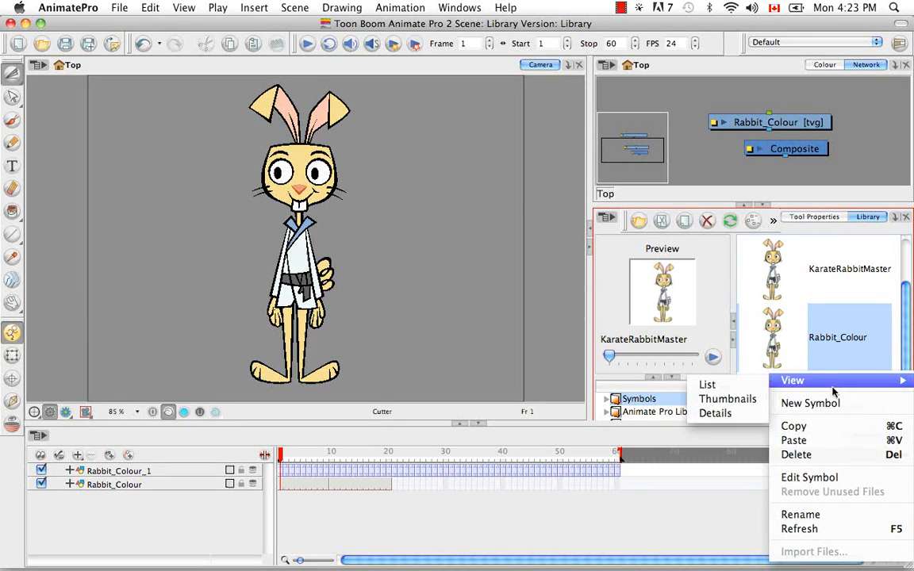
left_click(830, 405)
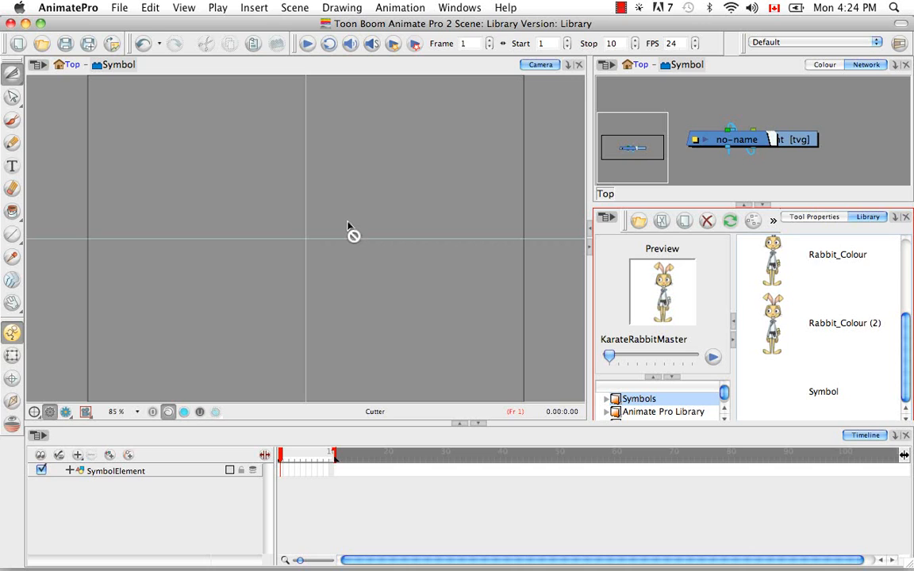
Paint a smiley face with two eyes, a mouth and a round outline on the SymbolElement layer using the Brush.
left_click(12, 119)
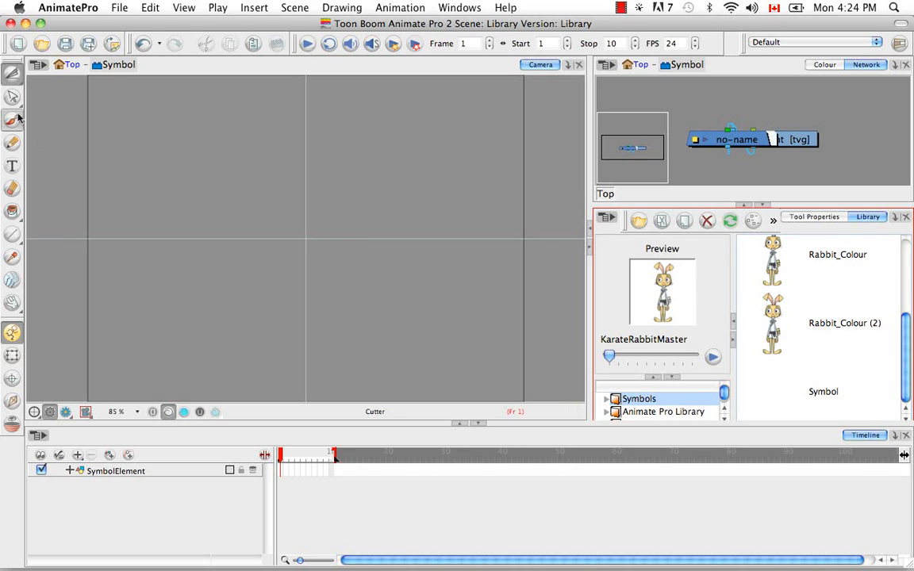
left_click(282, 204)
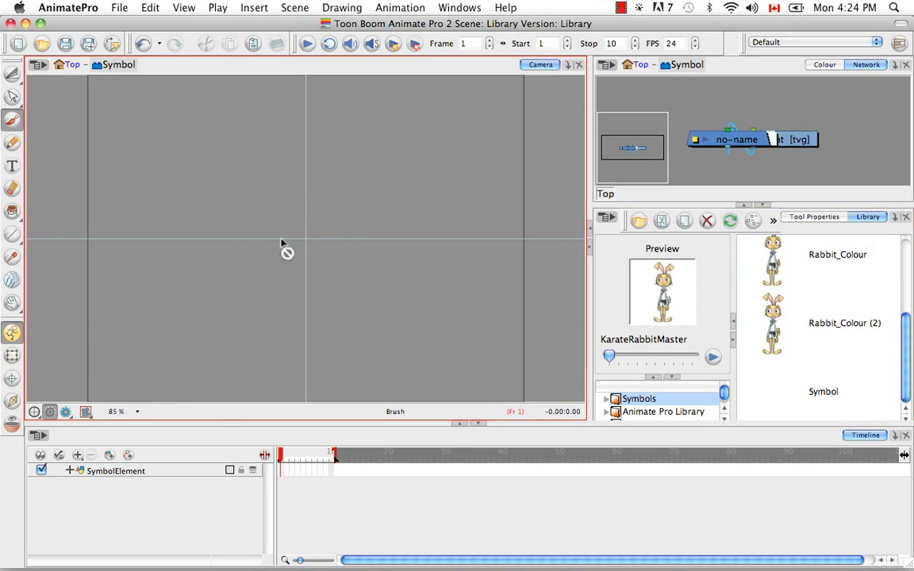
left_click(169, 473)
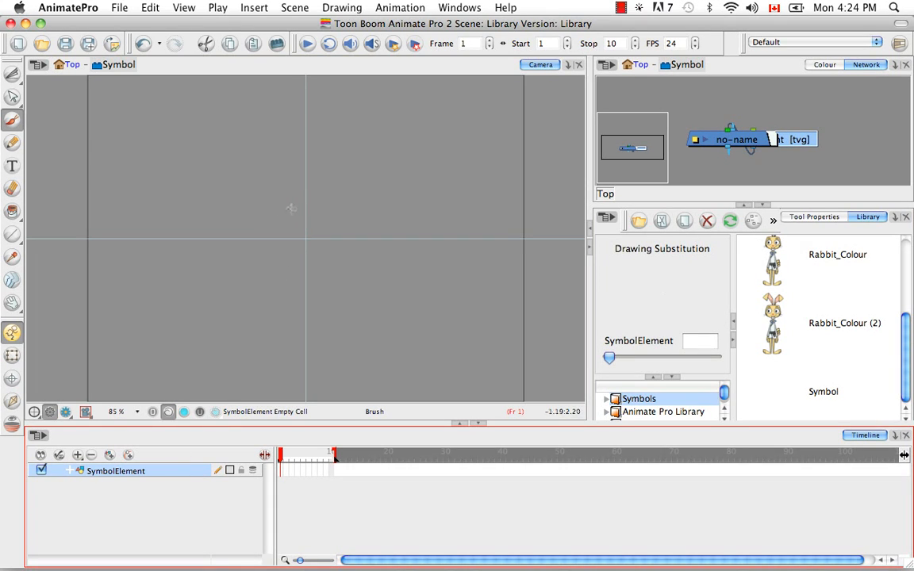
mouse_move(284, 204)
left_mouse_down()
mouse_move(312, 209)
mouse_move(301, 245)
mouse_move(328, 229)
left_mouse_up()
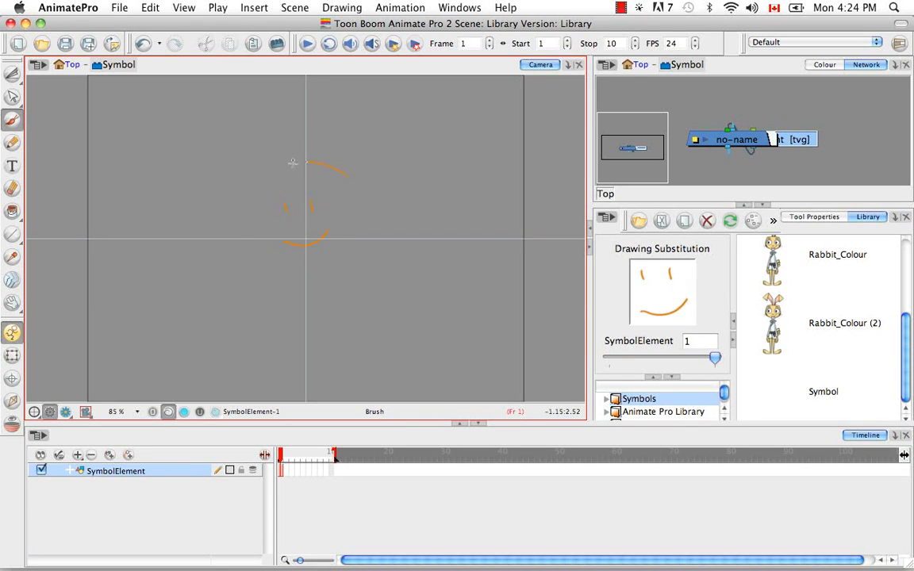
mouse_move(292, 162)
left_mouse_down()
mouse_move(323, 264)
mouse_move(305, 161)
left_mouse_up()
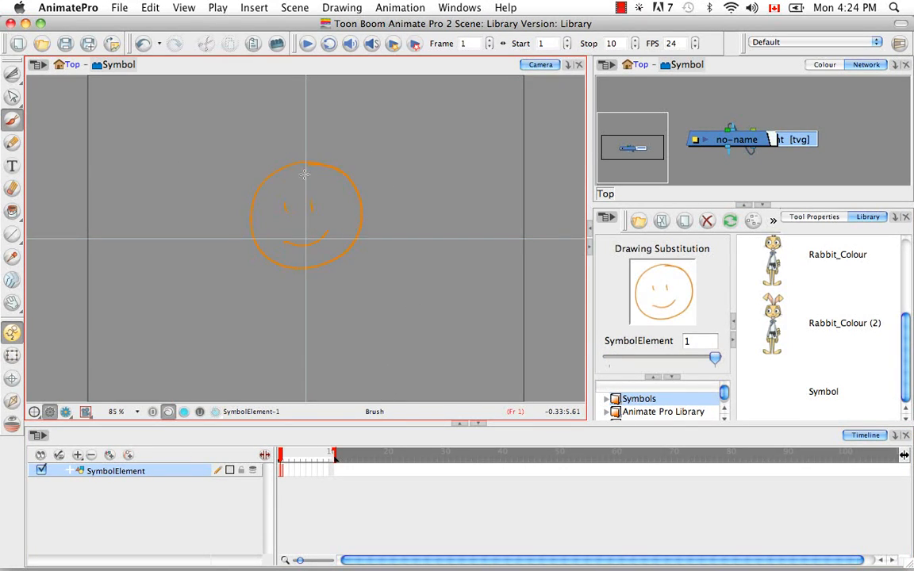
Return to the Top level of the scene and place the smiley face symbol in the Camera view, overlapping the rabbit's right side.
left_click(71, 65)
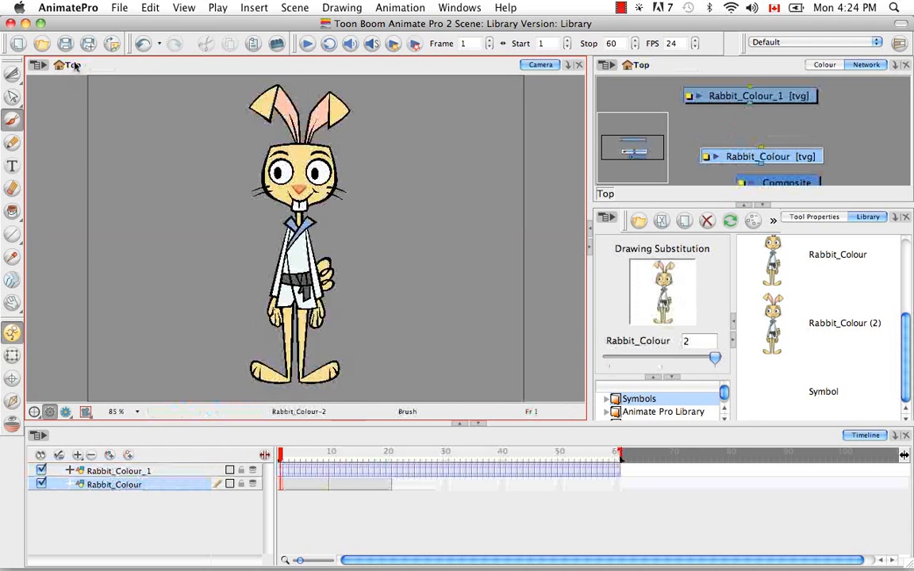
left_click(817, 393)
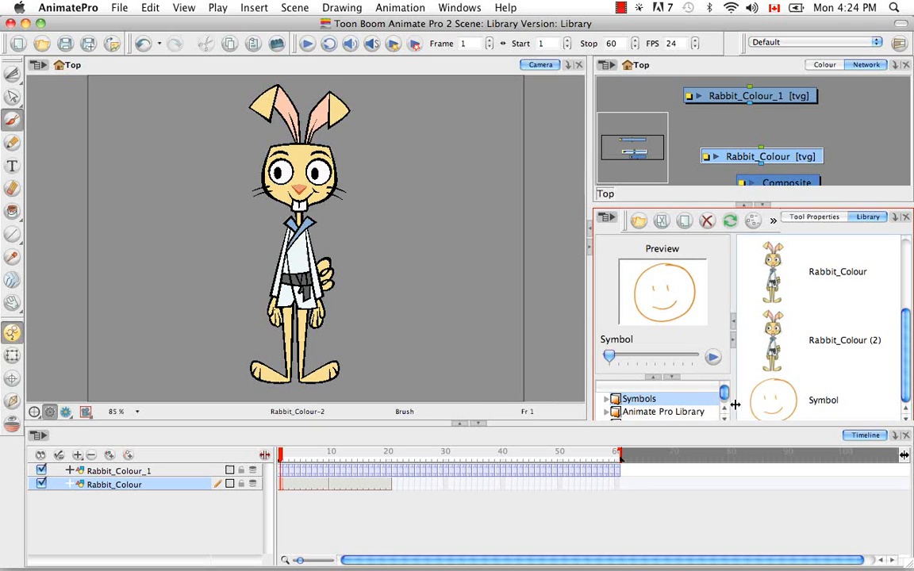
mouse_move(813, 400)
left_mouse_down()
mouse_move(667, 370)
mouse_move(363, 246)
mouse_move(375, 252)
left_mouse_up()
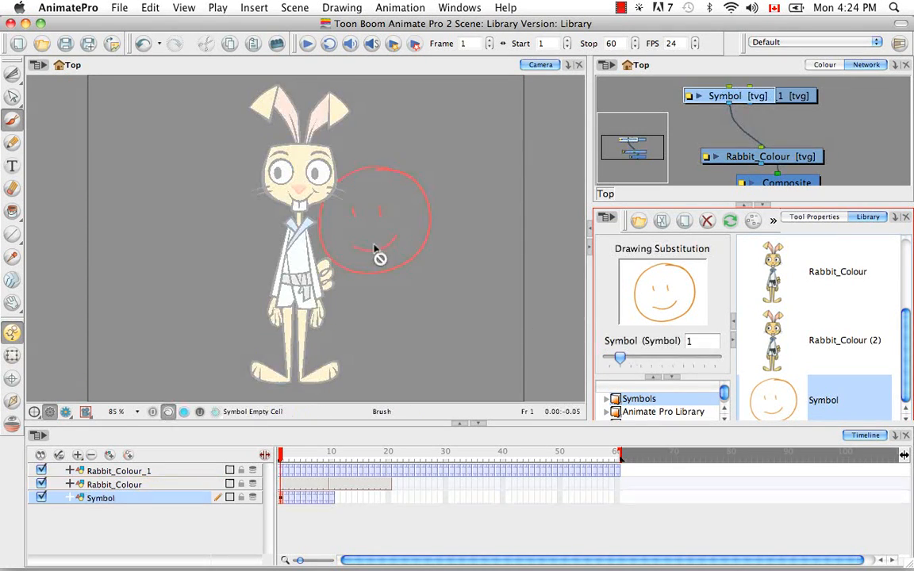
left_click(445, 336)
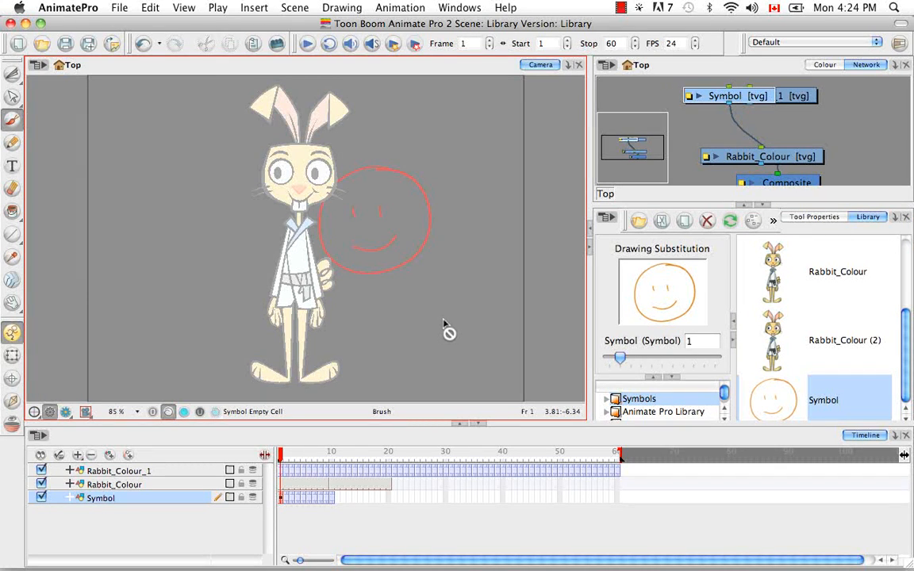
Create a second empty symbol with the Create Empty Symbol in Library command, and return to the scene's Top level.
left_click(255, 8)
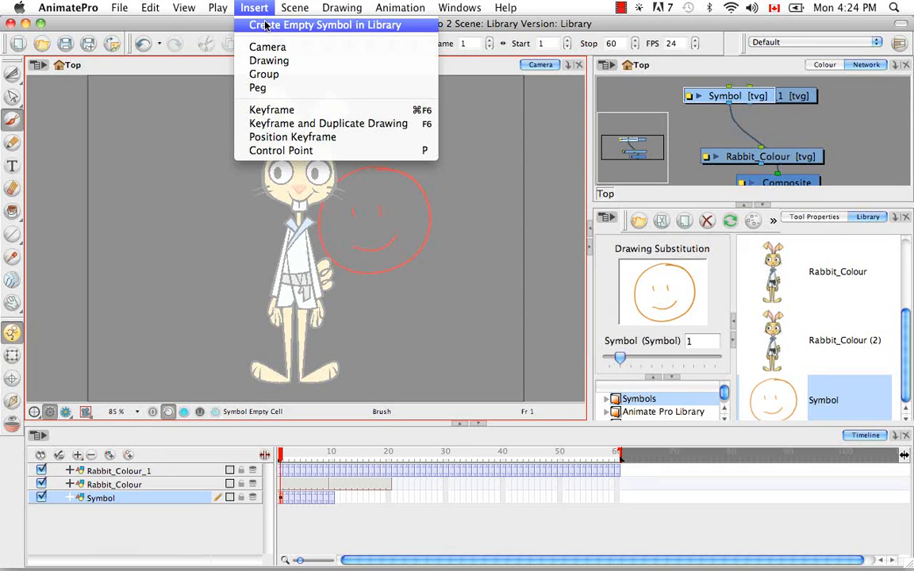
left_click(264, 26)
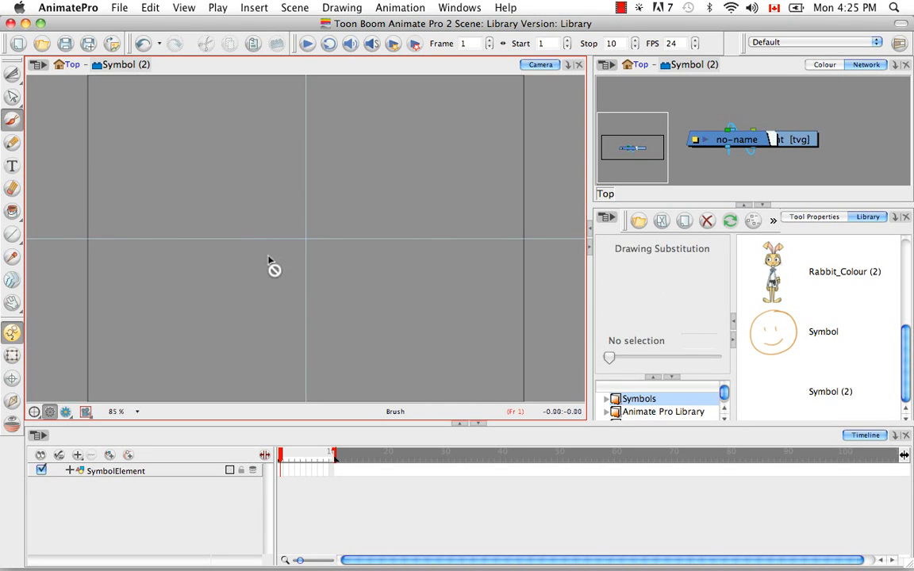
left_click(70, 65)
Delete the smiley face symbol from the library together with all its references in the scene.
left_click(813, 334)
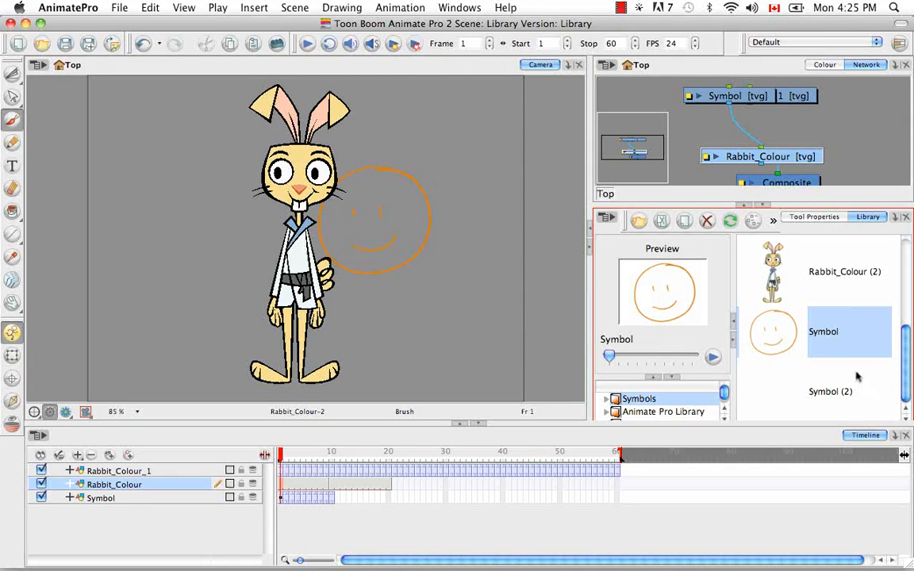
right_click(809, 339)
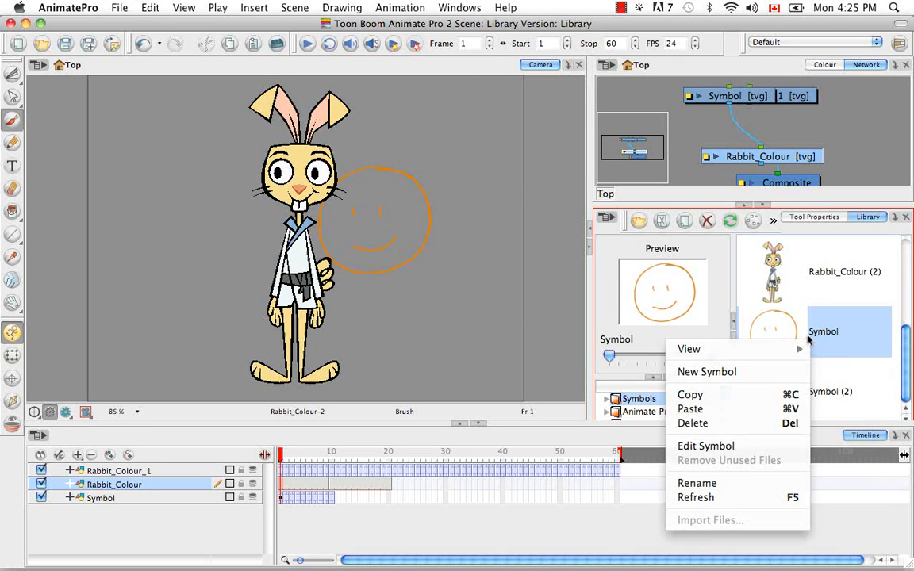
left_click(770, 425)
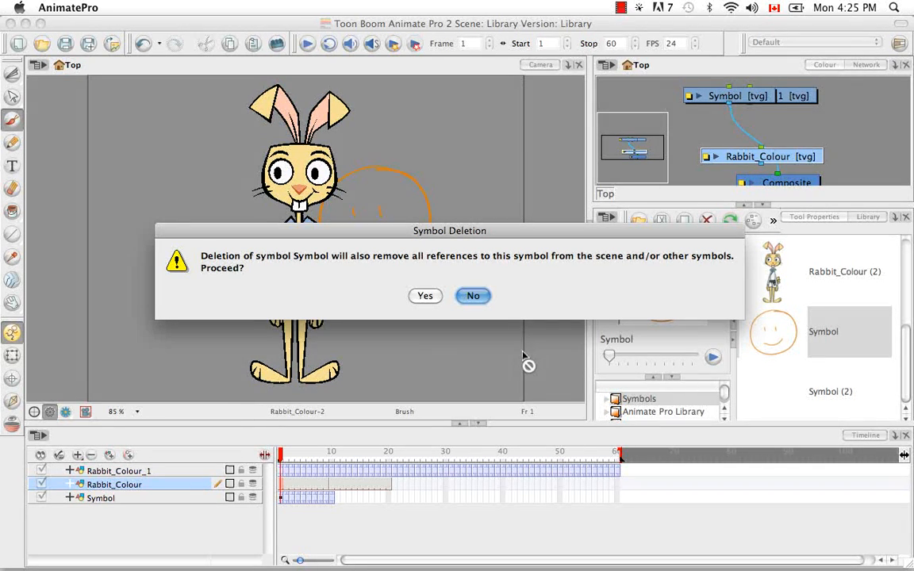
left_click(427, 297)
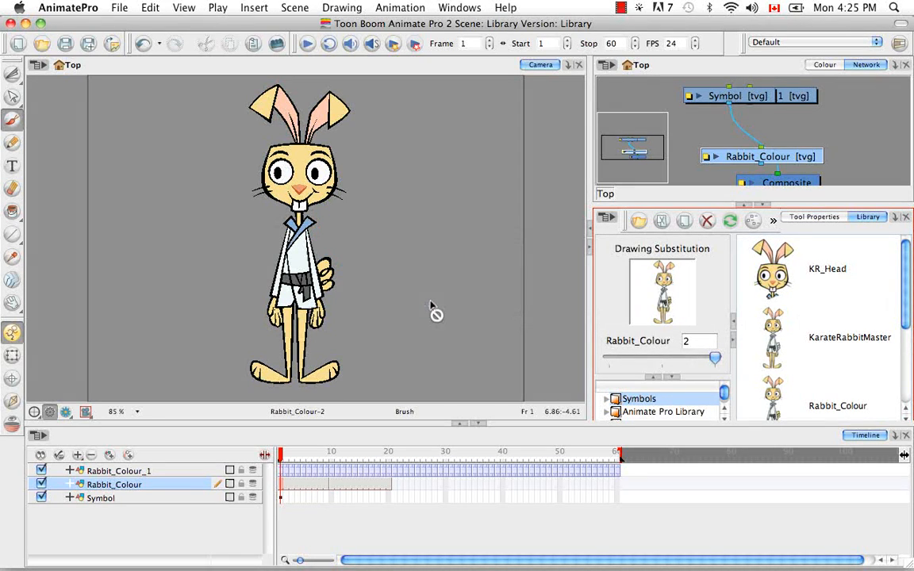
Check the end of the library's symbol list and undo the deletion of the smiley face symbol.
left_click_drag(905, 309, 911, 405)
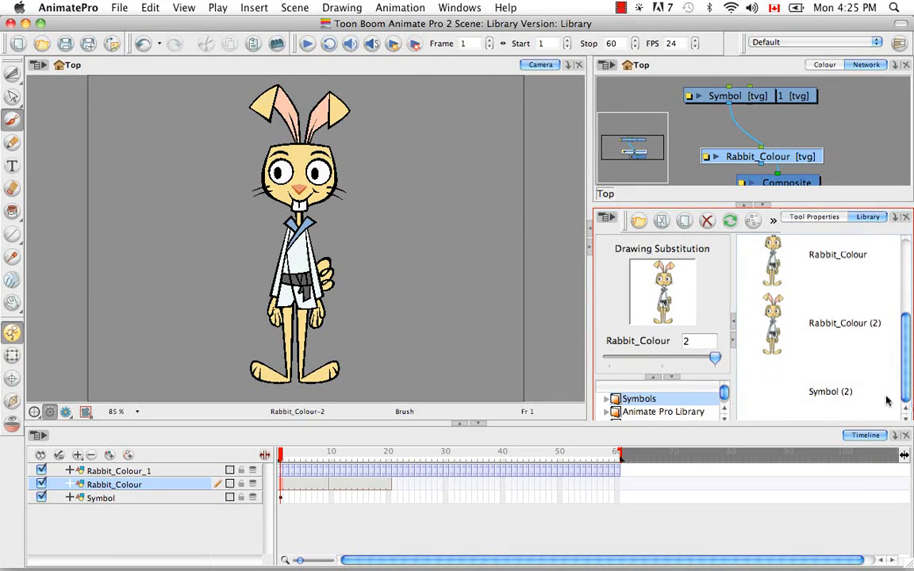
left_click(885, 398)
key("super+z")
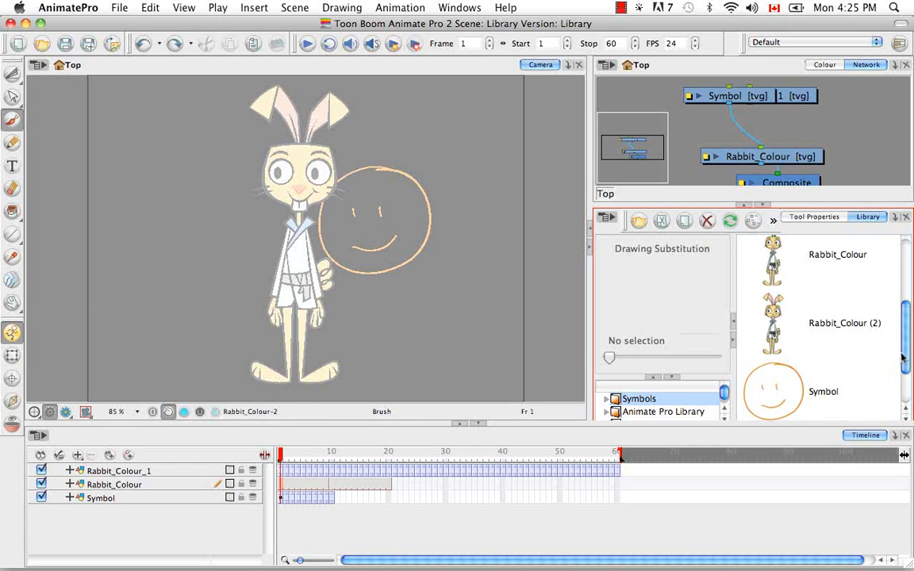
Delete the restored smiley face symbol and all its references again, and check the remaining symbols in the library.
scroll(902, 359, "down", 2)
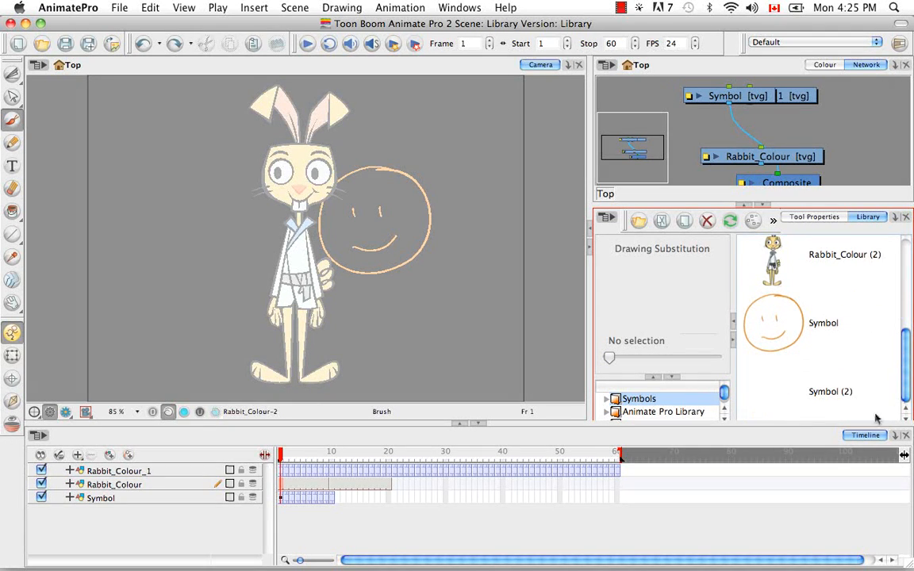
left_click(809, 340)
right_click(818, 328)
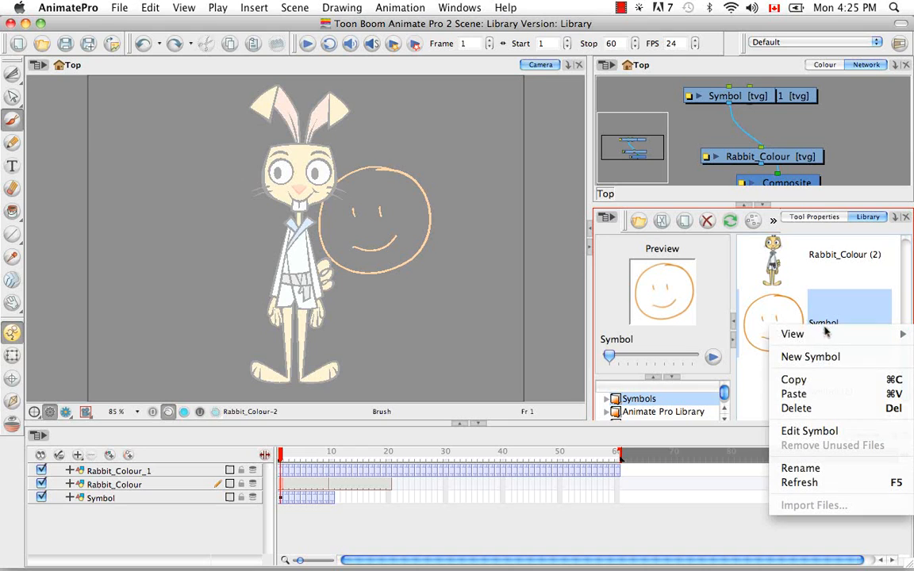
left_click(810, 406)
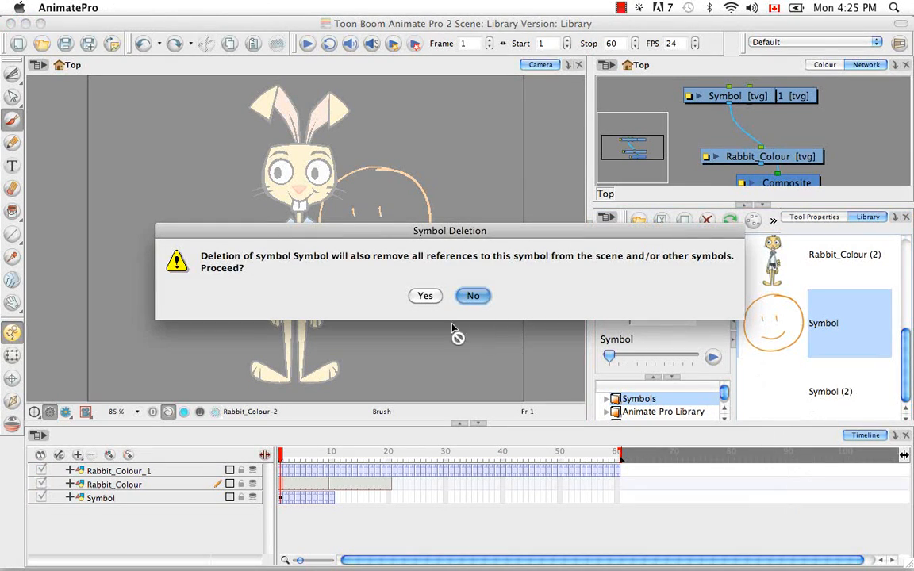
left_click(429, 297)
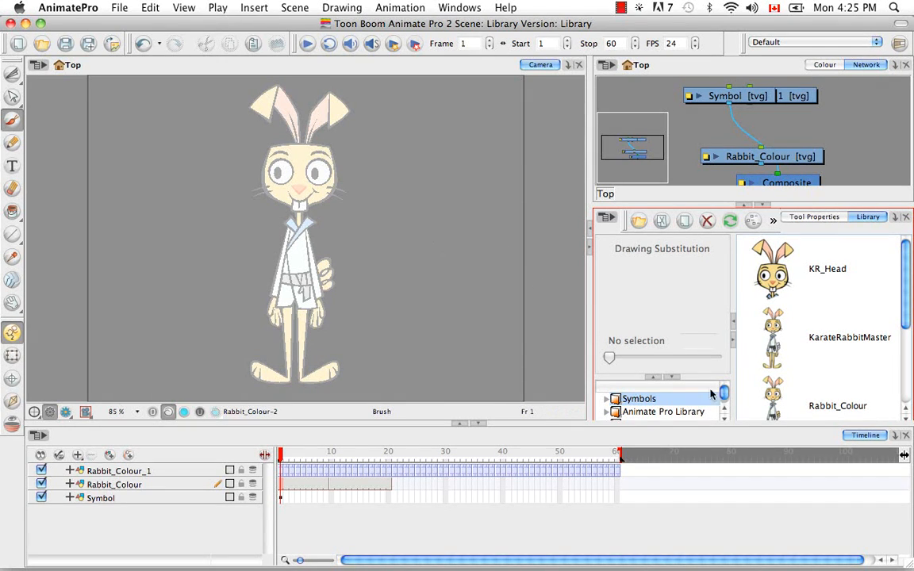
left_click_drag(906, 317, 905, 396)
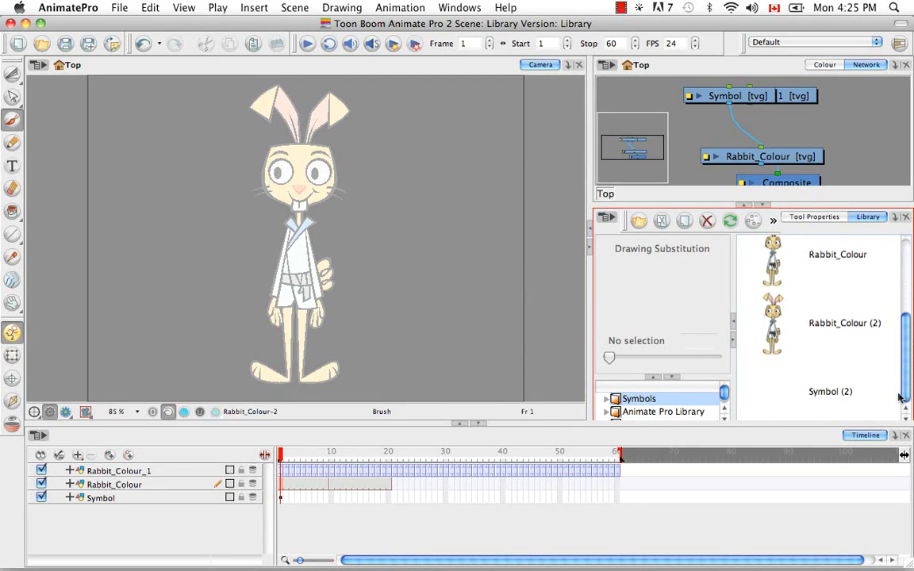
Delete the empty symbol Symbol (2) from the library.
left_click(829, 397)
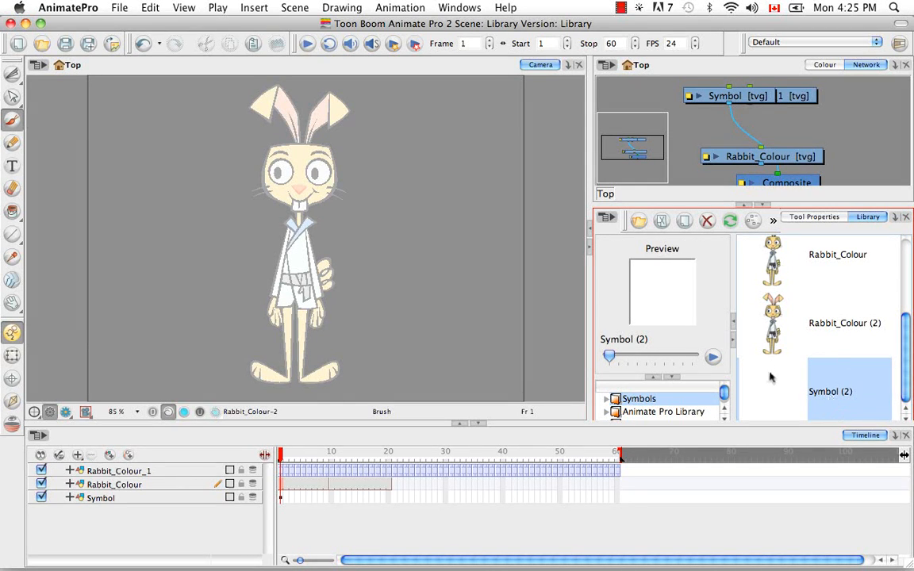
key("BackSpace")
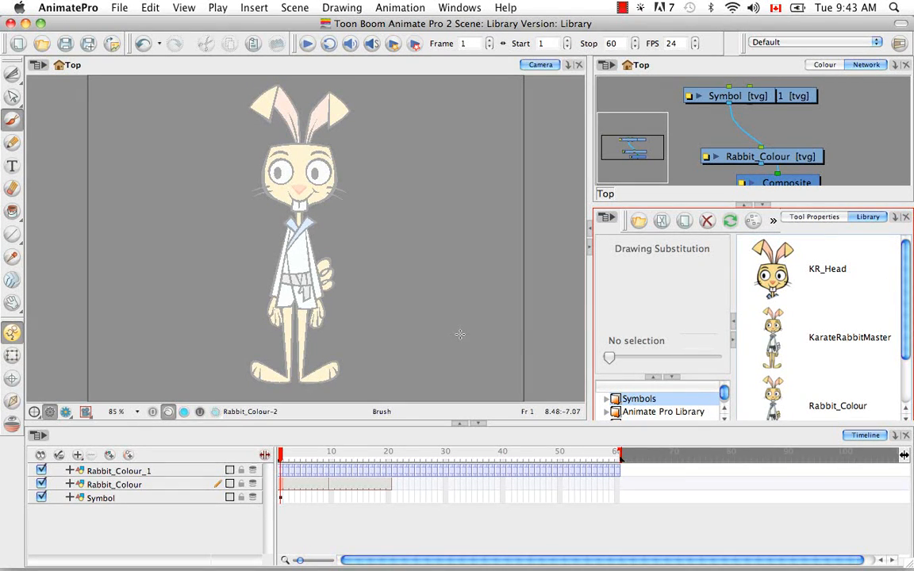
Switch to the Select tool, open the KR_Head library symbol for editing, and return to the scene's Top level.
left_click_drag(12, 73, 35, 73)
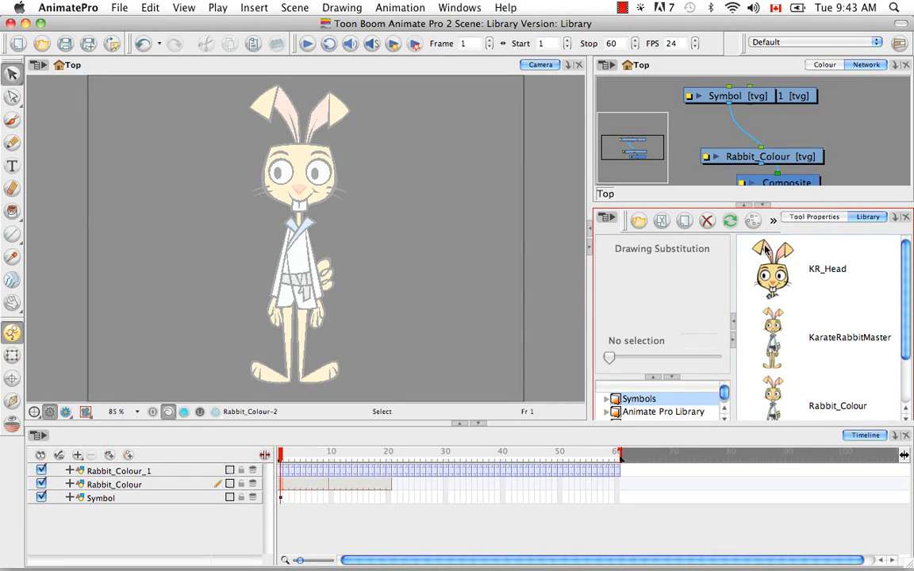
left_click(810, 272)
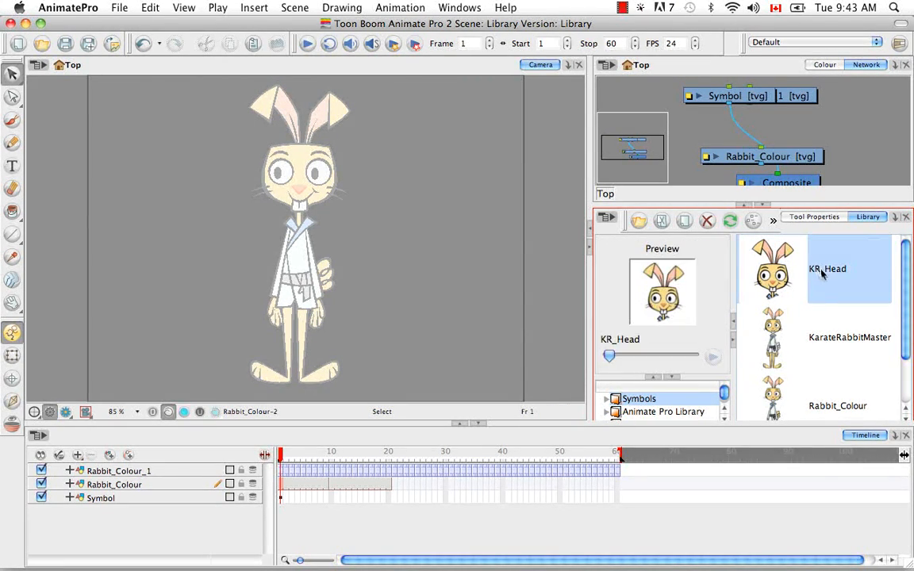
right_click(822, 272)
left_click(773, 377)
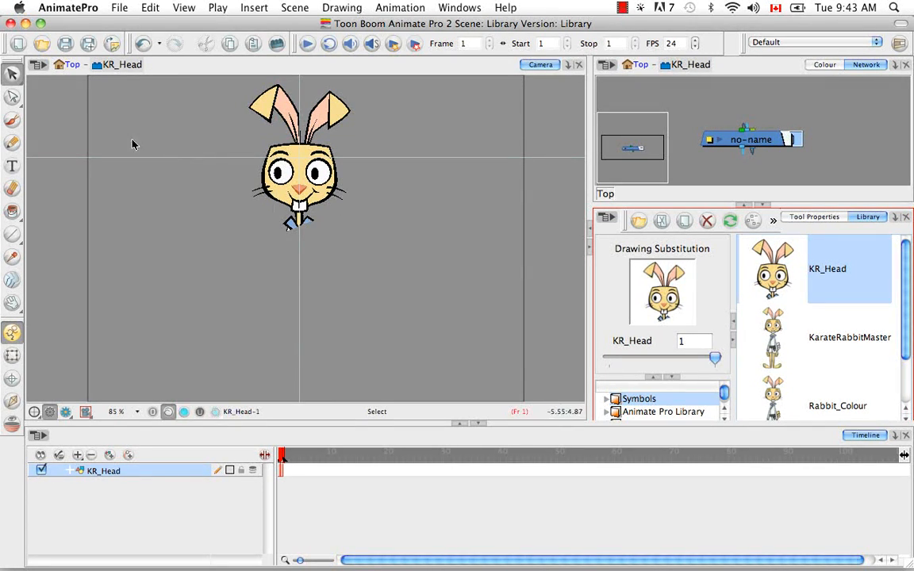
left_click(74, 65)
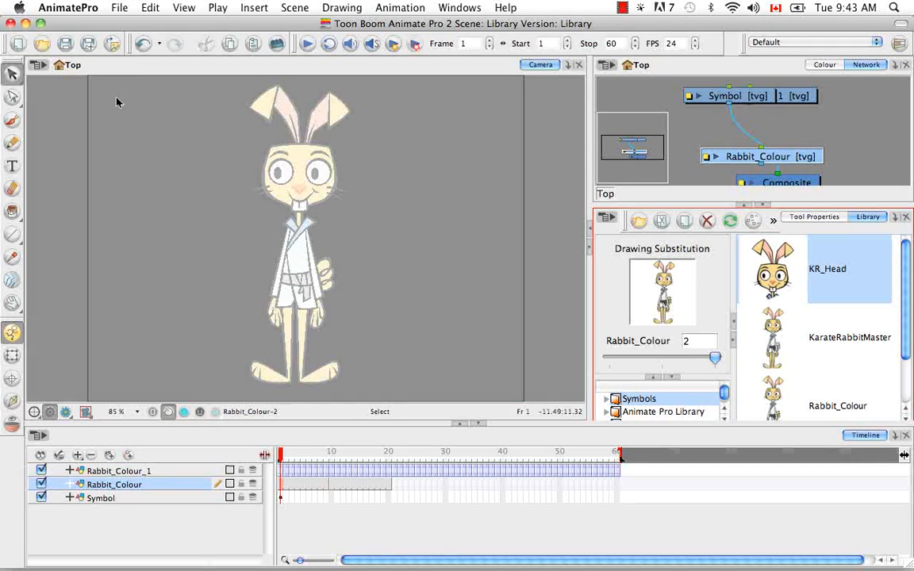
Open the Rabbit_Colour symbol from its frame 16 cell in the timeline, return to the Top level, and go back to frame 1.
left_click(368, 473)
double_click(367, 473)
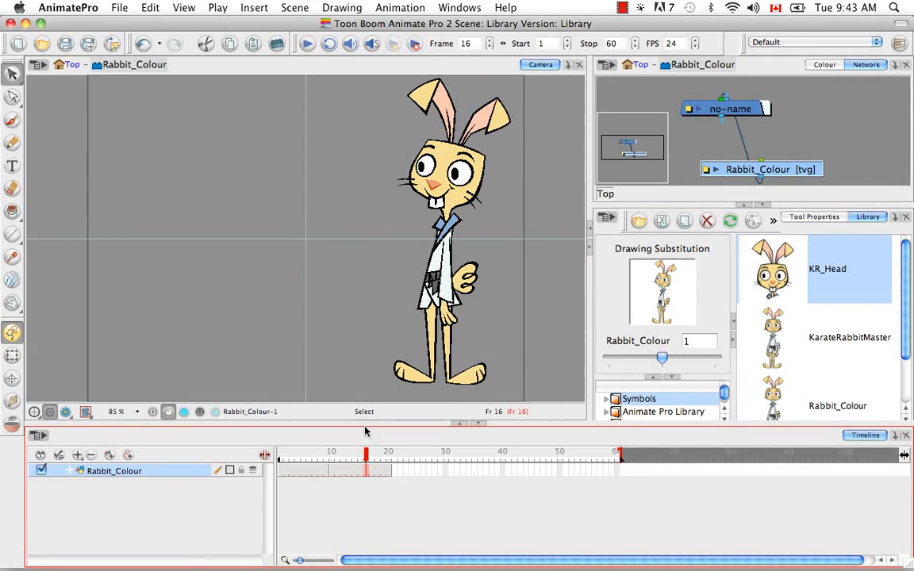
left_click_drag(368, 454, 280, 453)
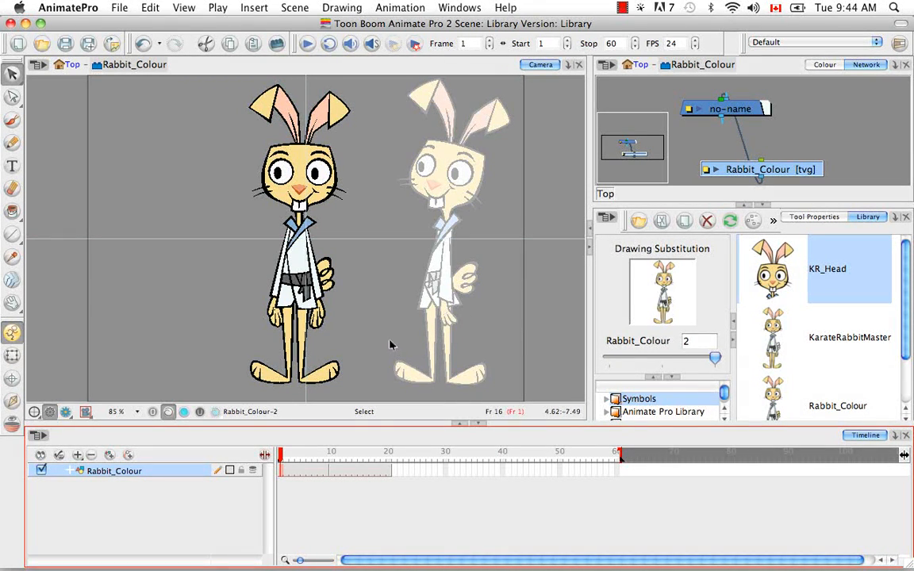
left_click(75, 66)
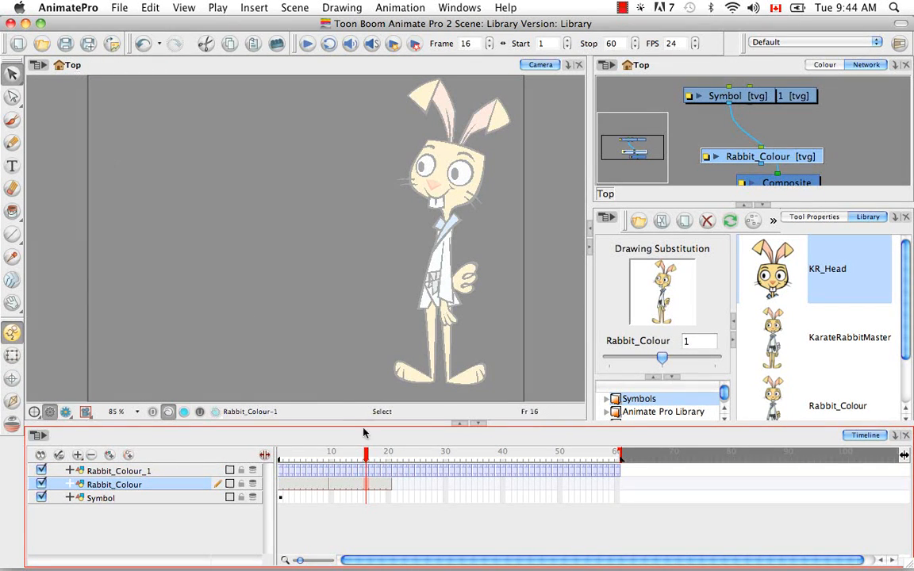
left_click_drag(365, 456, 279, 456)
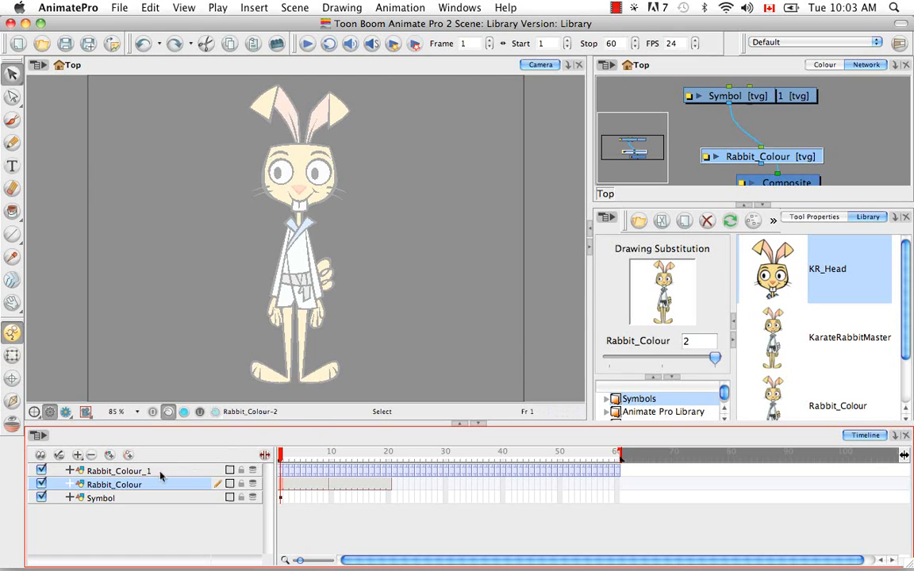
Hide the Rabbit_Colour_1 layer and select the lower leg and foot on the image's left side with the Cutter tool.
left_click(42, 471)
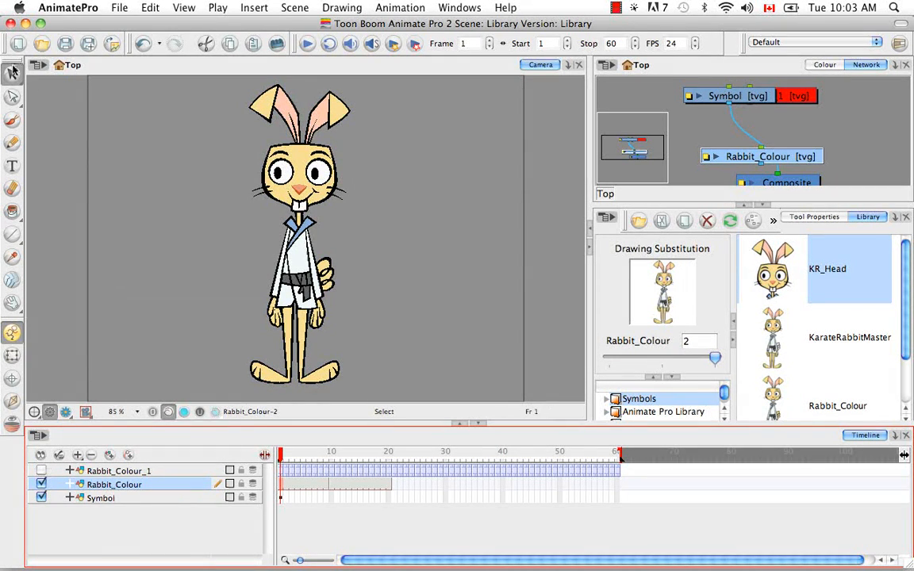
left_click(16, 74)
left_click(57, 96)
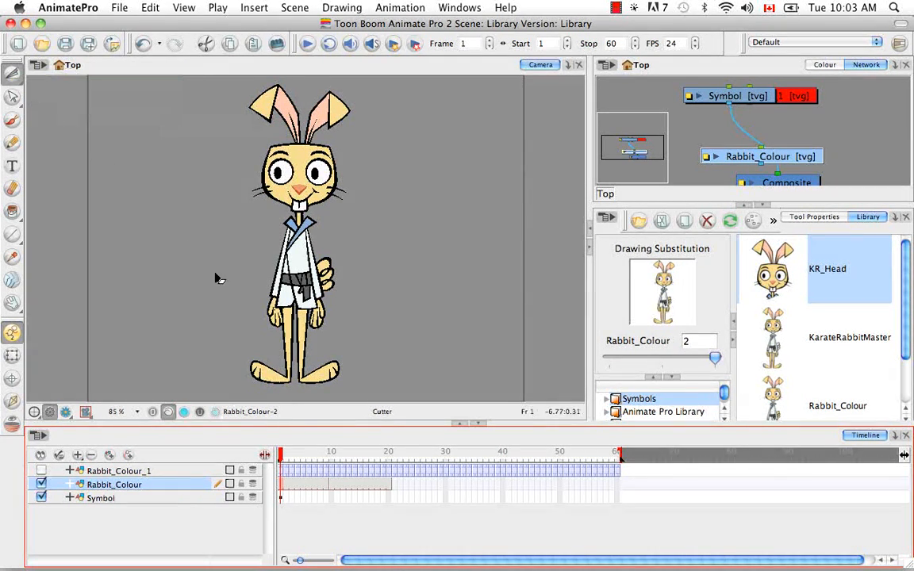
left_click(238, 397)
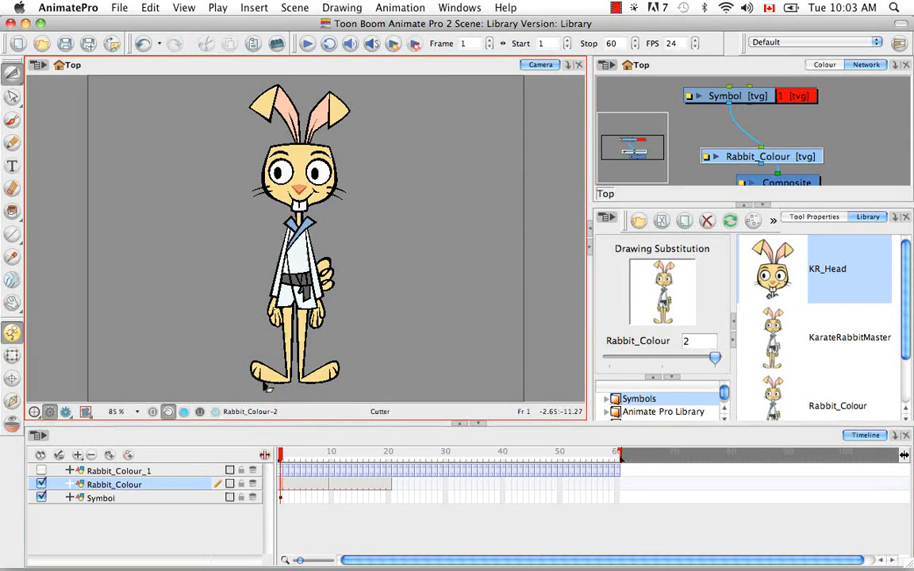
key("z")
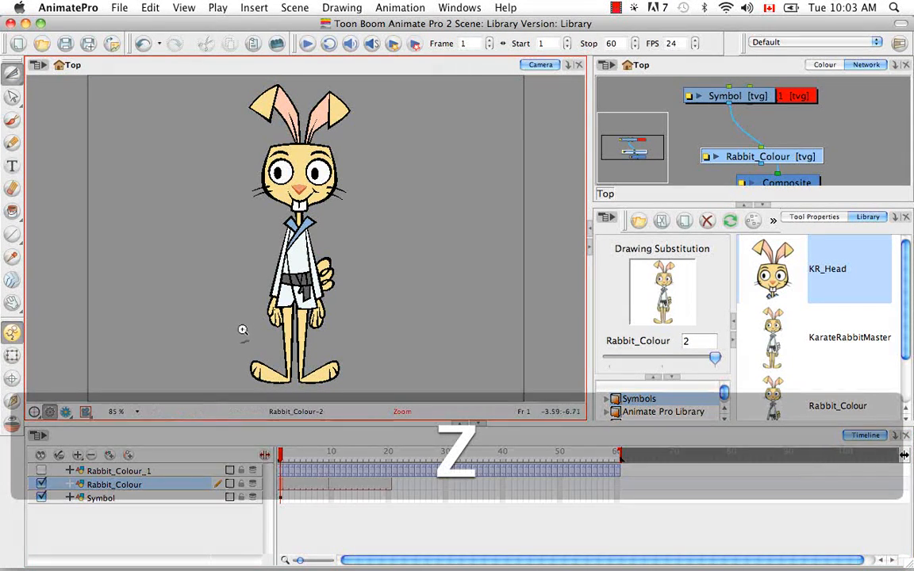
left_click_drag(241, 300, 296, 373)
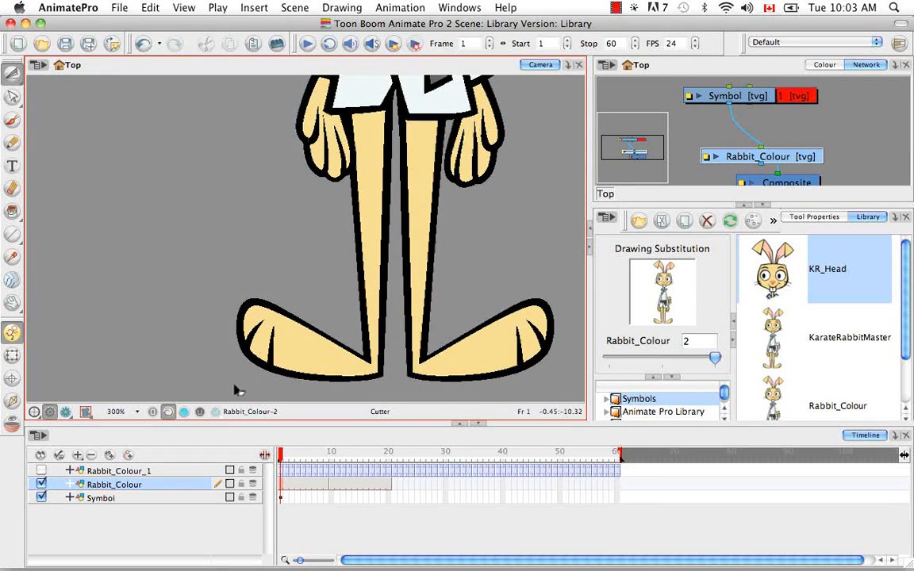
left_click_drag(224, 391, 396, 109)
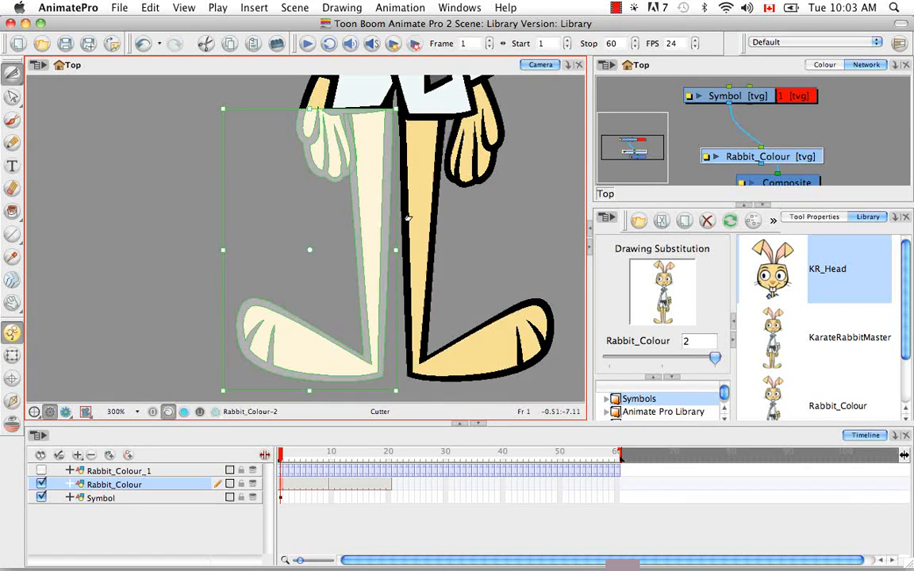
Create a symbol named KR_01_leg from the selected leg artwork, with Cut Artwork From Source enabled.
key("F8")
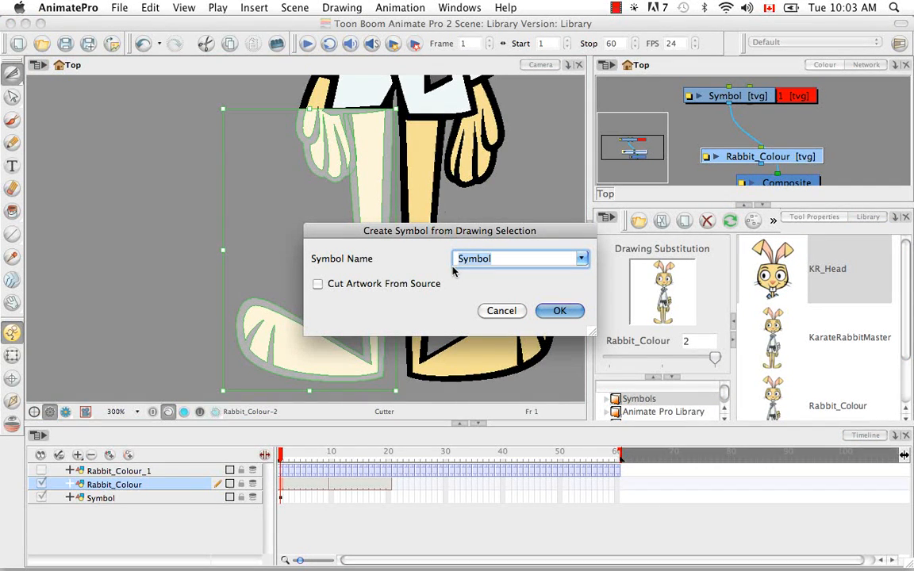
key("BackSpace")
type("KR_01_leg")
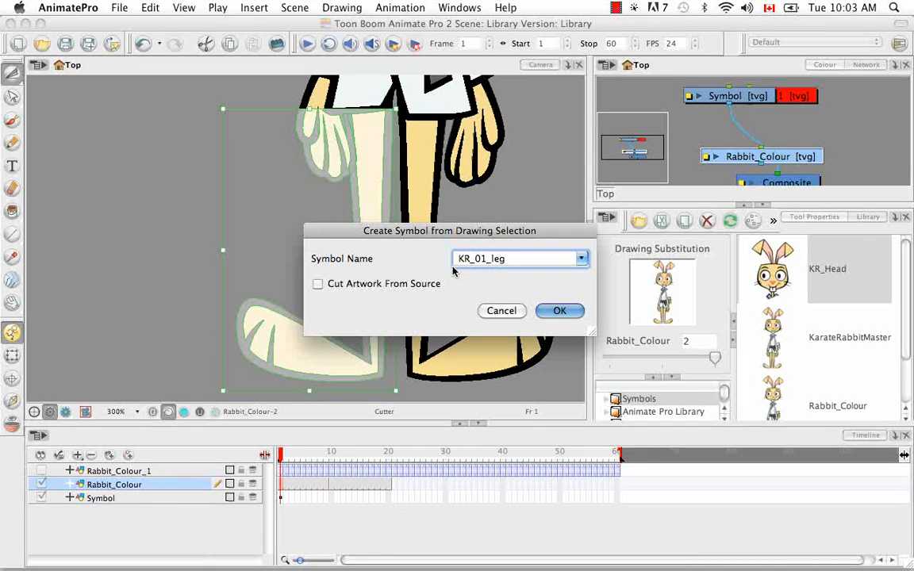
left_click(318, 284)
left_click(556, 311)
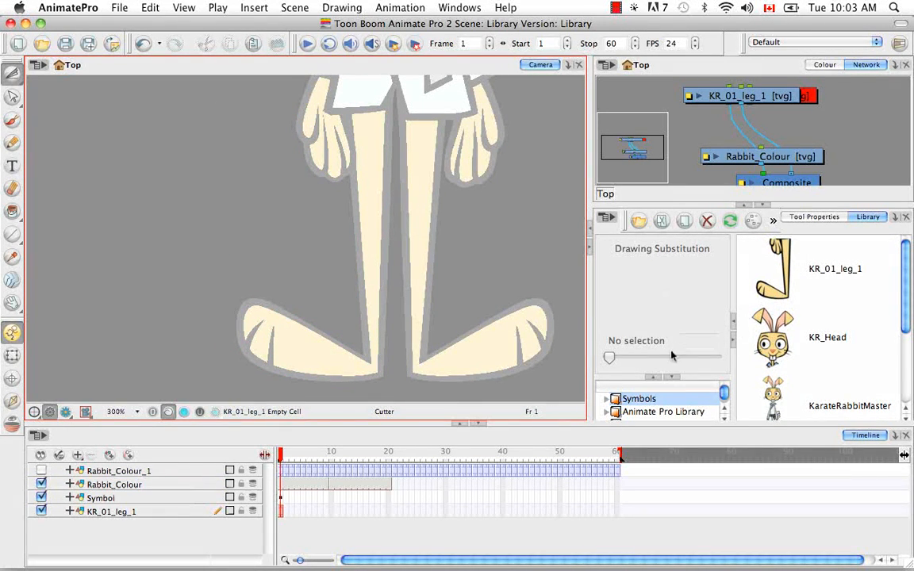
Open the KR_01_leg_1 symbol for editing and select the lower half of the leg, including the foot, with the Cutter tool.
right_click(771, 259)
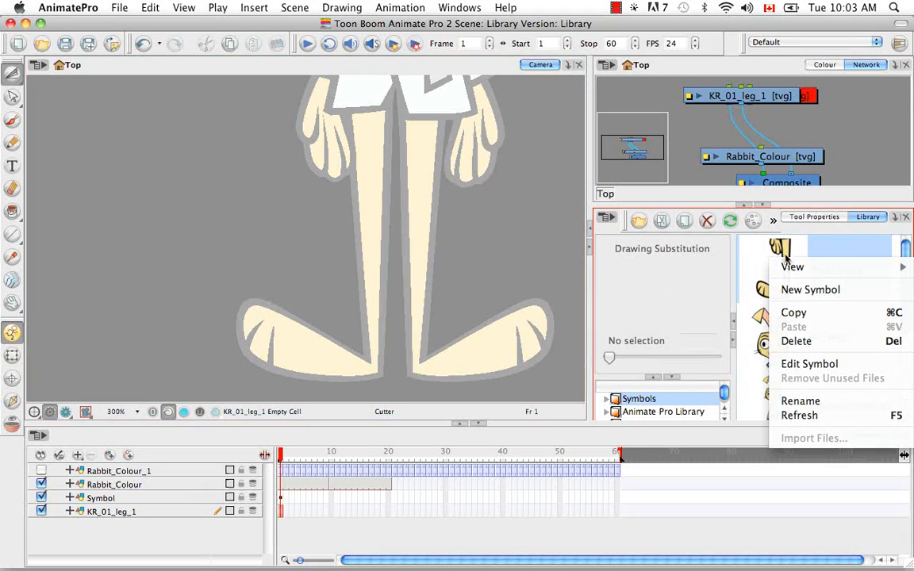
left_click(797, 364)
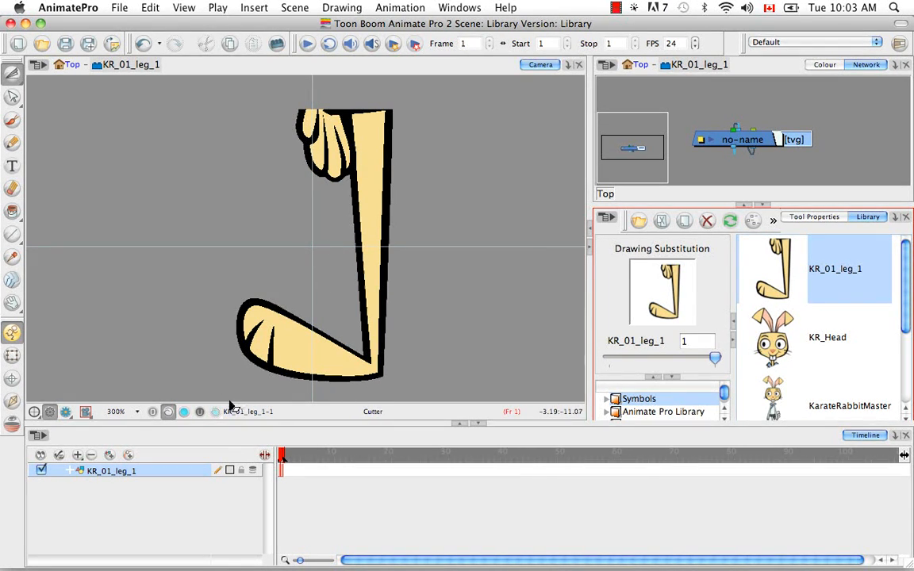
left_click_drag(219, 395, 446, 247)
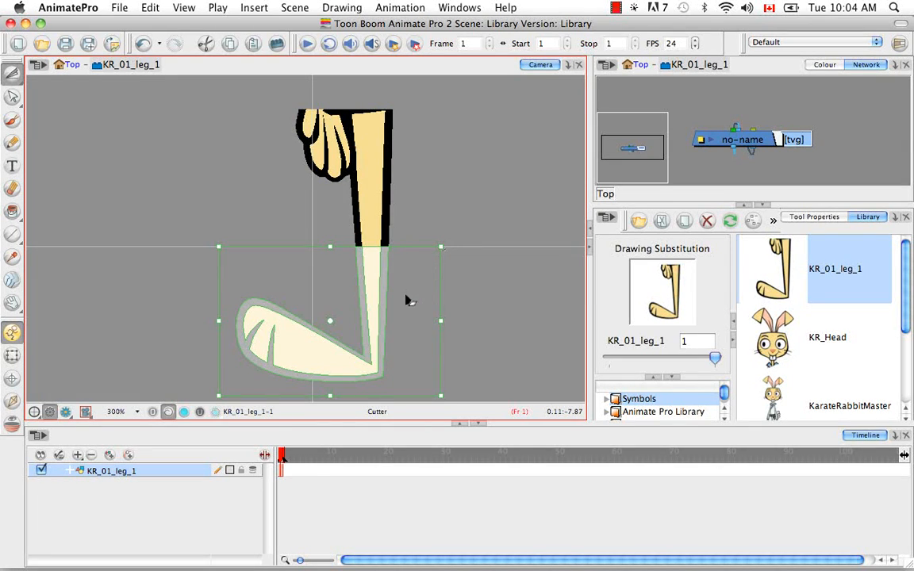
Create a symbol named KR_01_tibia from the selected lower leg, keeping Cut Artwork From Source enabled.
key("F8")
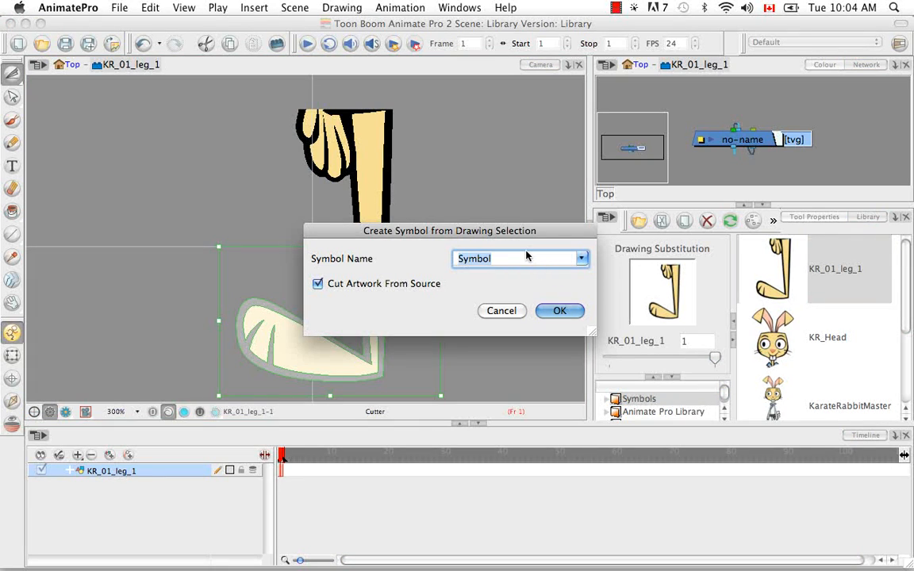
key("BackSpace")
type("Kr")
key("BackSpace")
type("R_01_tibia")
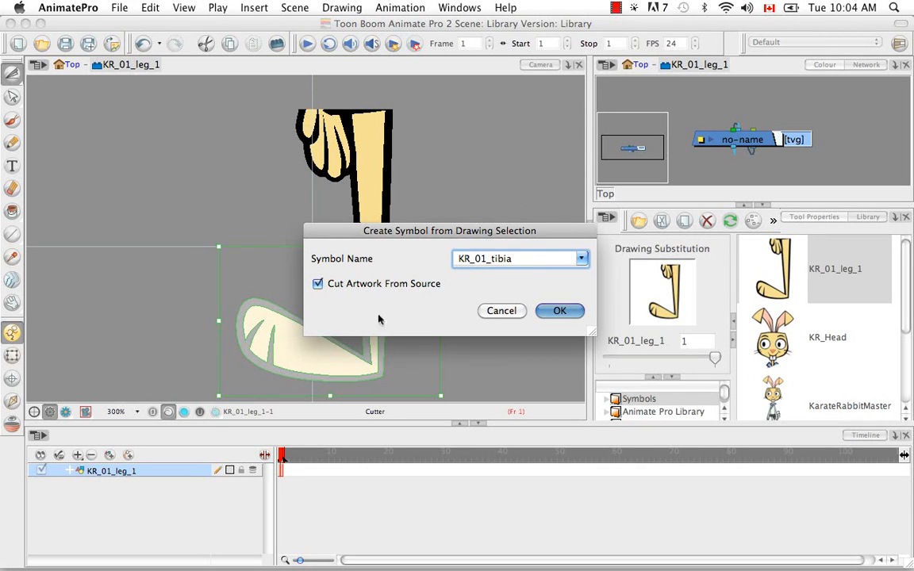
left_click(560, 315)
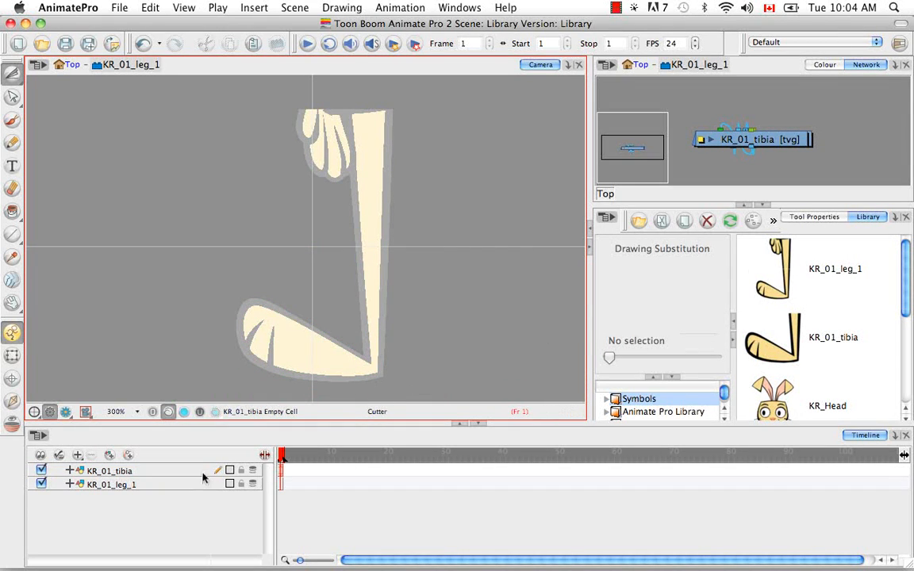
Open the KR_01_tibia symbol for editing and select only the foot with a freehand Cutter lasso.
left_click(786, 350)
right_click(641, 359)
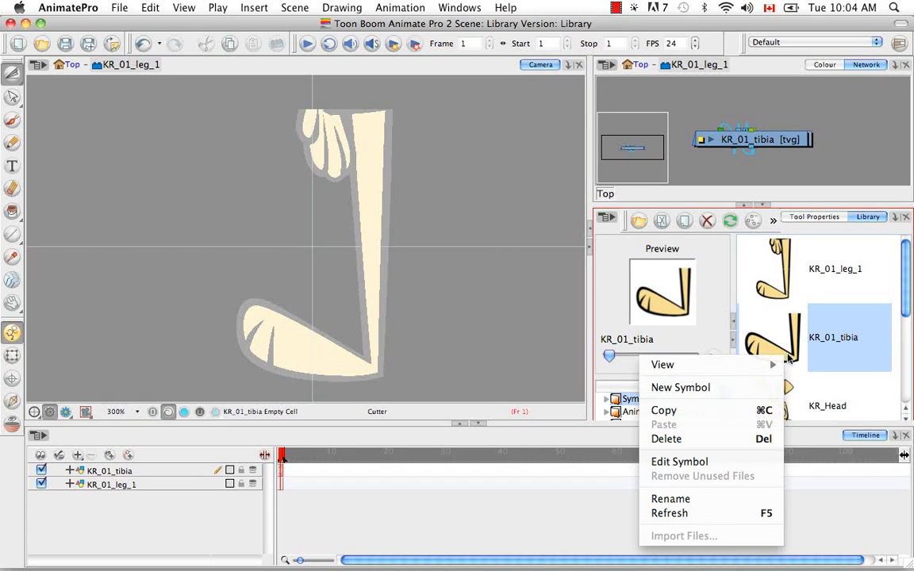
left_click(743, 461)
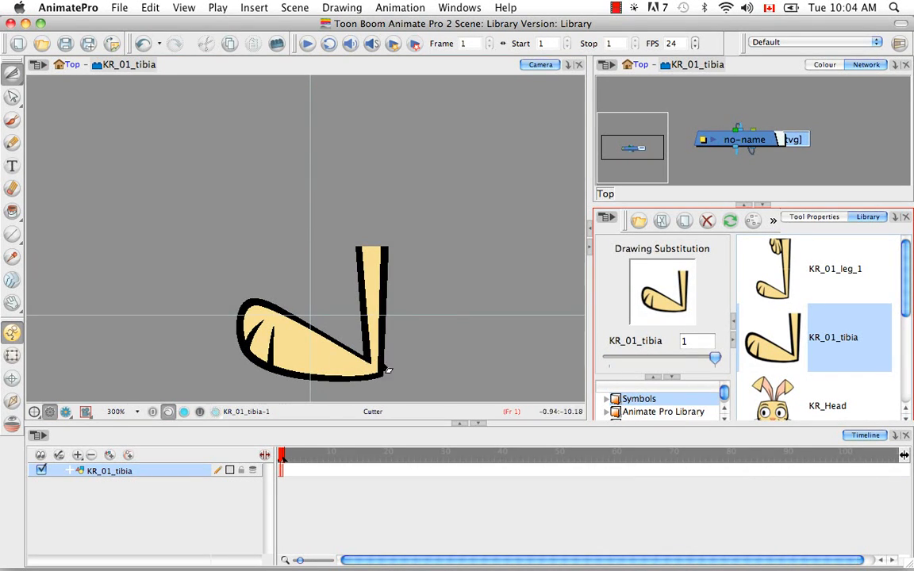
key("space")
left_click_drag(407, 359, 391, 279)
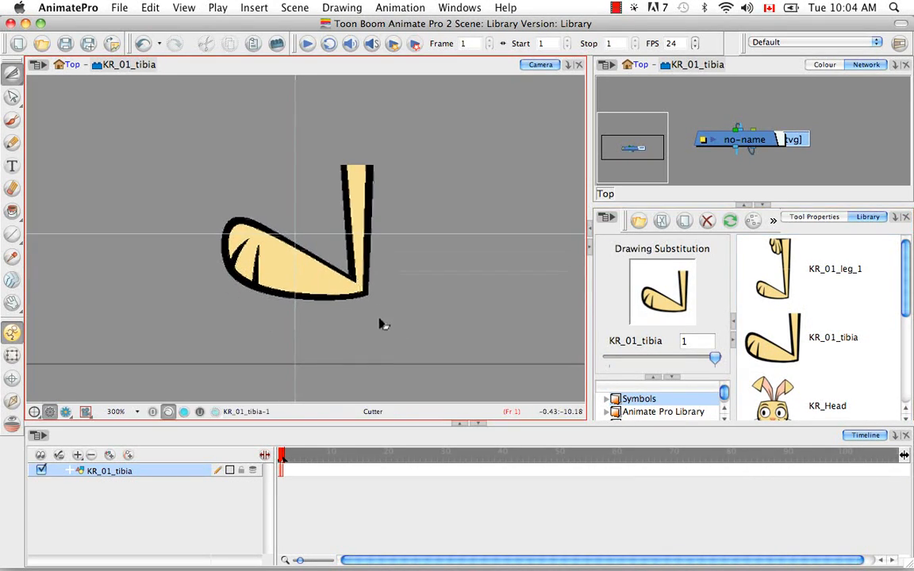
key("alt")
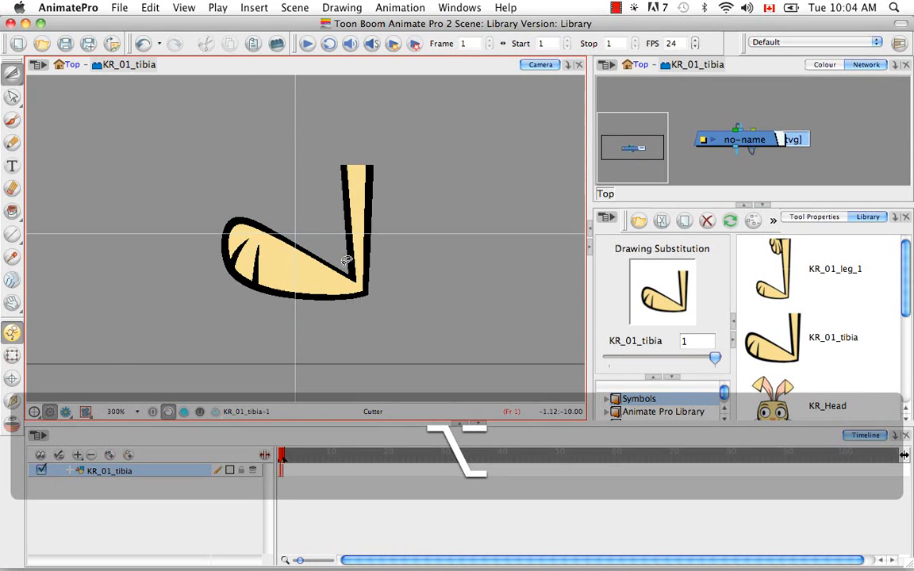
mouse_move(346, 262)
left_mouse_down()
mouse_move(294, 208)
mouse_move(221, 196)
mouse_move(232, 292)
mouse_move(343, 324)
mouse_move(368, 286)
left_mouse_up()
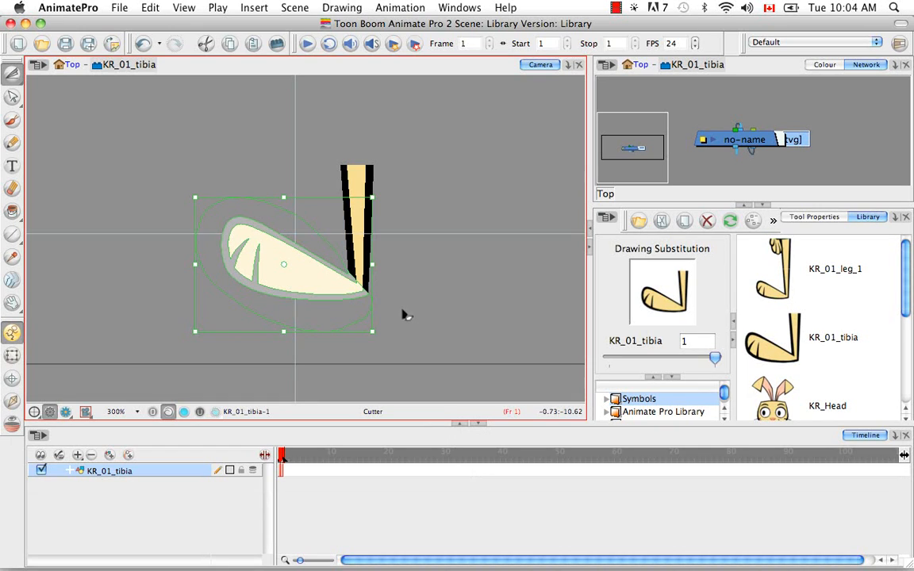
Create a symbol named KR_01_foot from the selected foot artwork, keeping Cut Artwork From Source enabled.
key("F8")
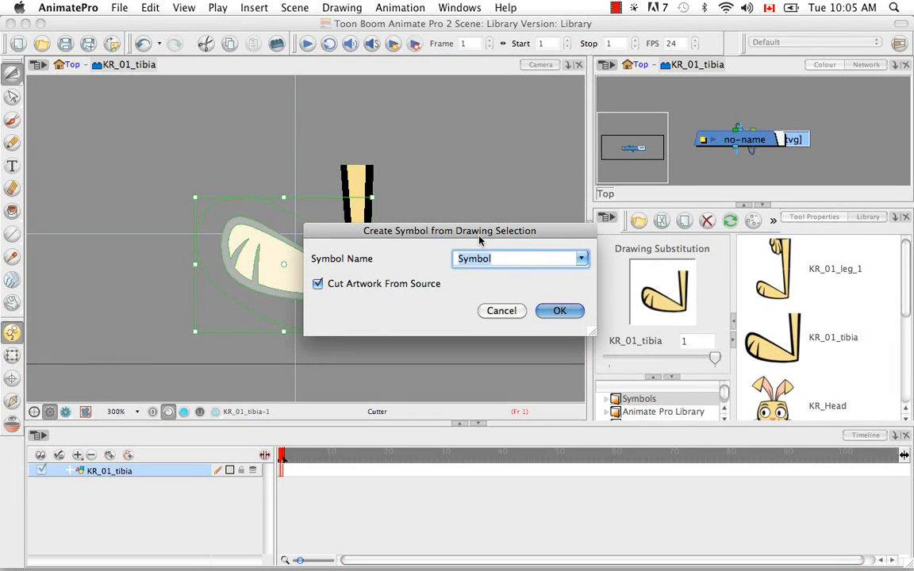
key("BackSpace")
type("KR_01_foot")
left_click(555, 310)
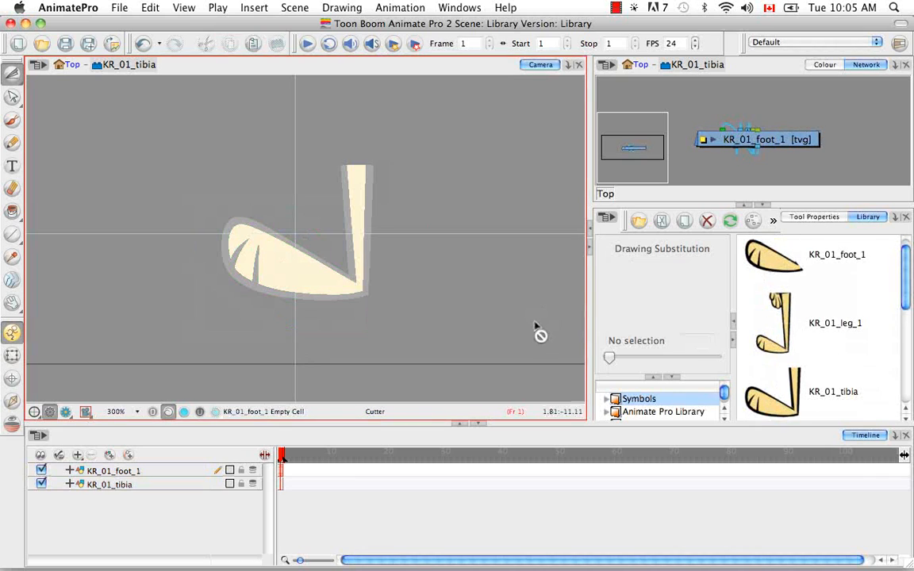
Return to the scene's Top level and open the KR_01_leg_1 library symbol for editing.
left_click(72, 65)
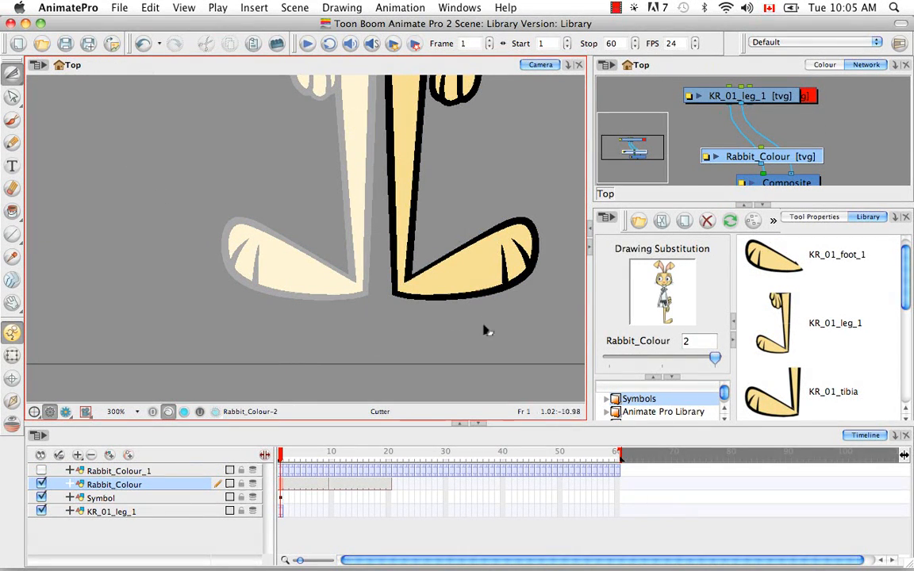
left_click(825, 324)
right_click(825, 324)
mouse_move(827, 330)
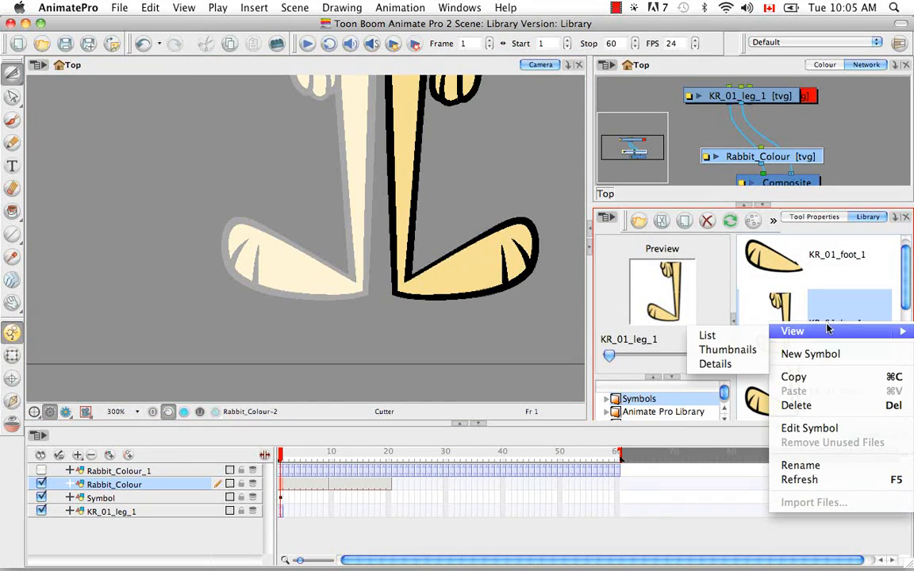
left_click(807, 428)
left_click_drag(444, 242, 389, 314)
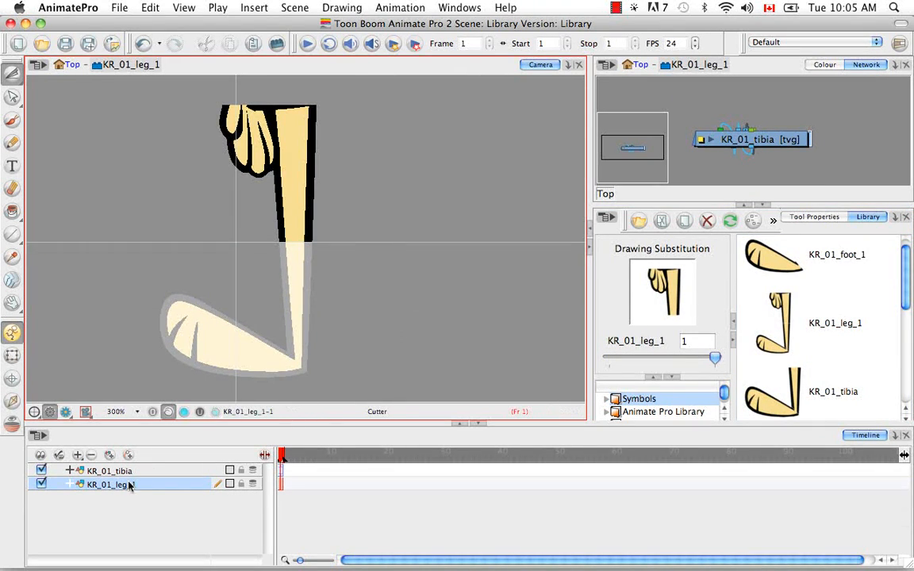
Enter the nested KR_01_tibia symbol inside the leg, then the KR_01_foot_1 symbol inside it, to inspect the hierarchy.
left_click(44, 472)
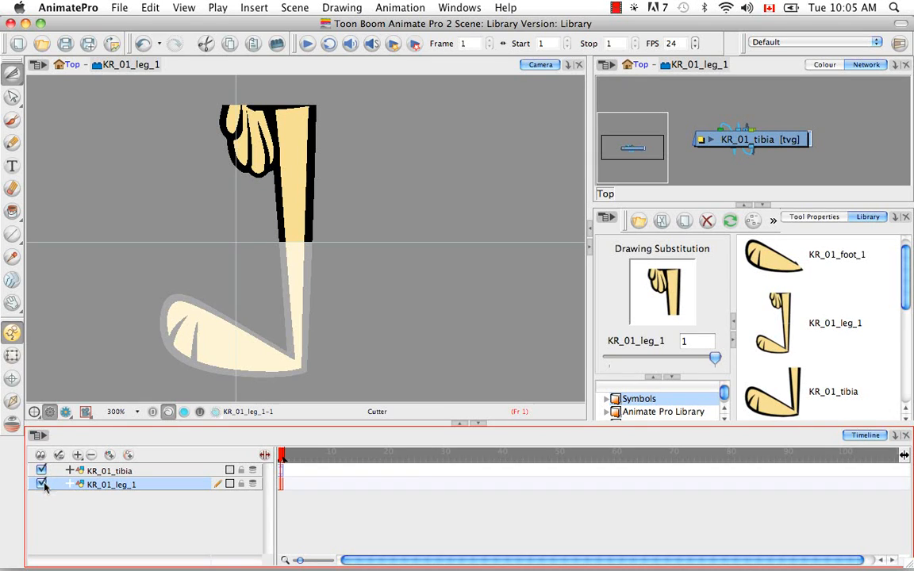
double_click(282, 474)
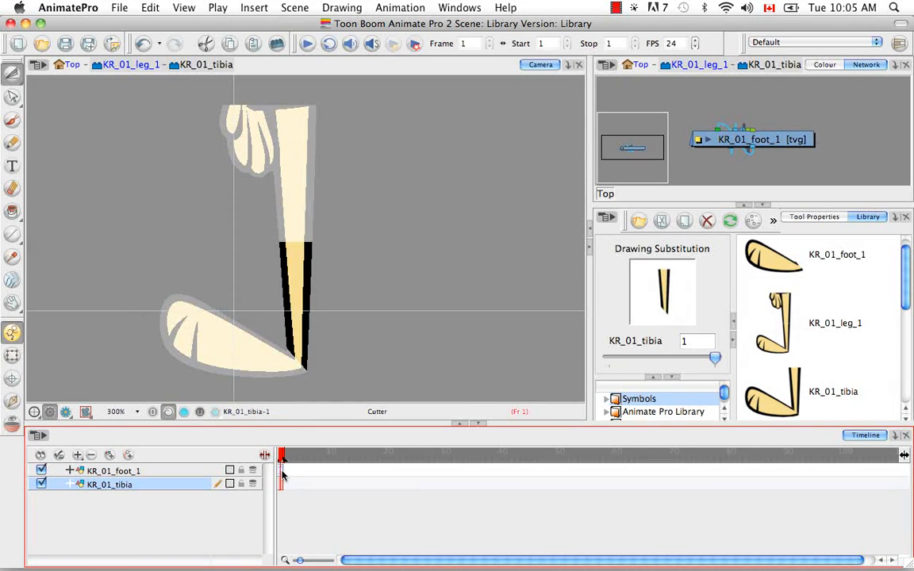
left_click(169, 472)
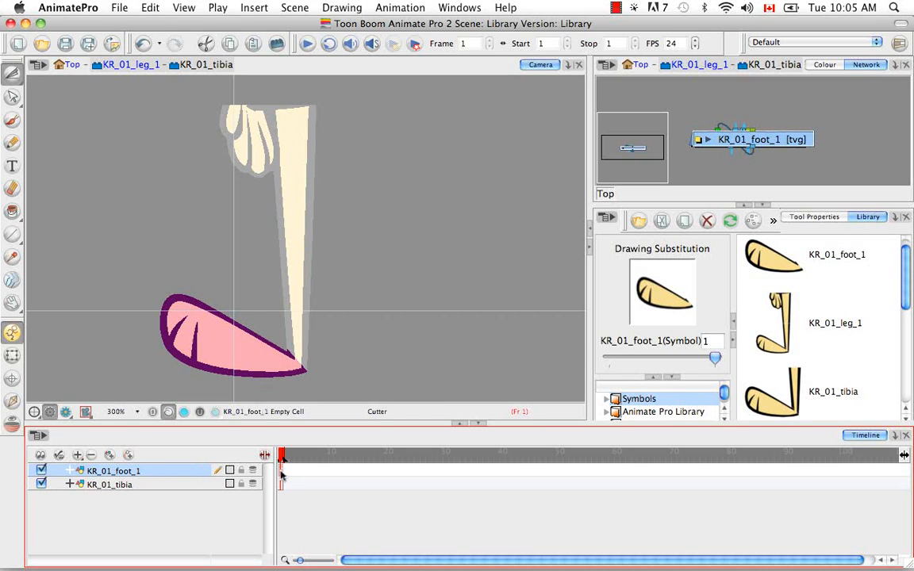
double_click(281, 471)
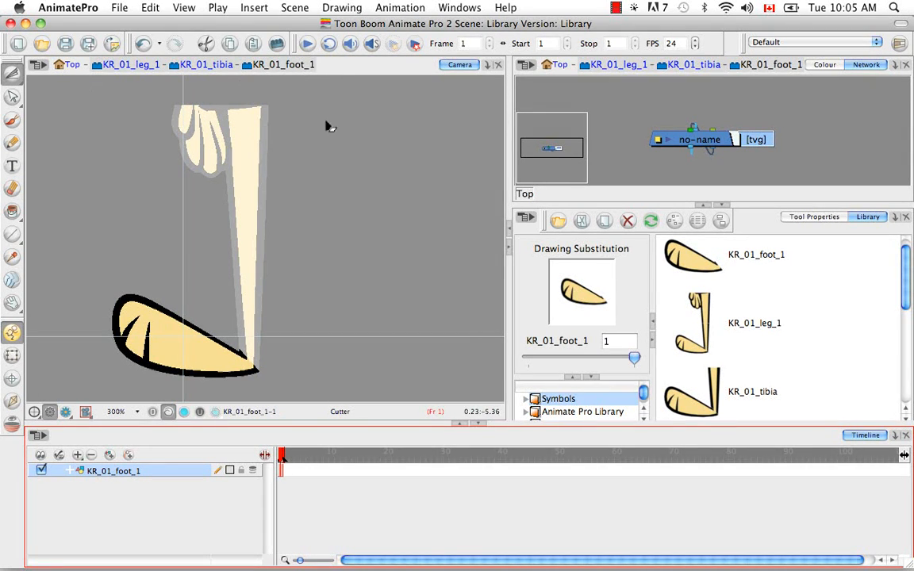
Step back up from the foot through KR_01_tibia and KR_01_leg_1 to the scene's Top level.
left_click(207, 66)
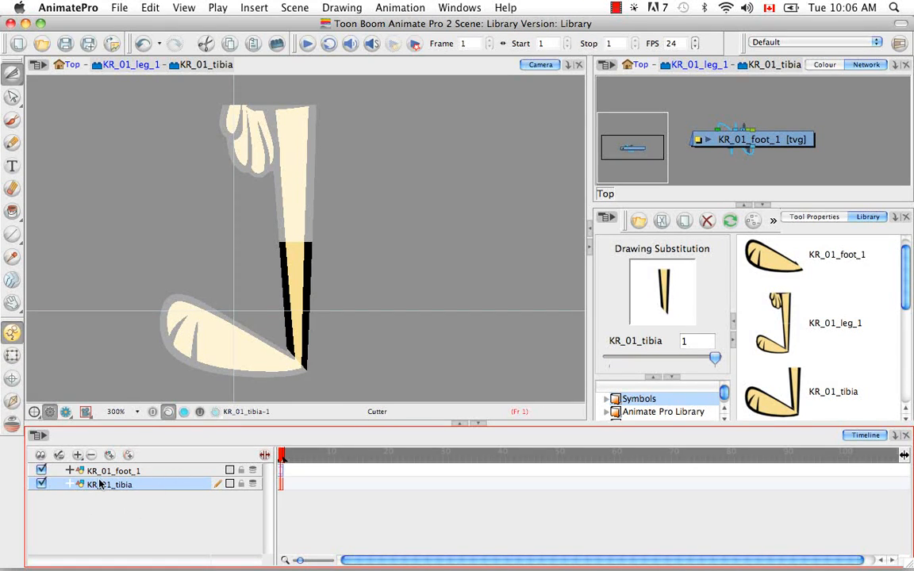
left_click(145, 66)
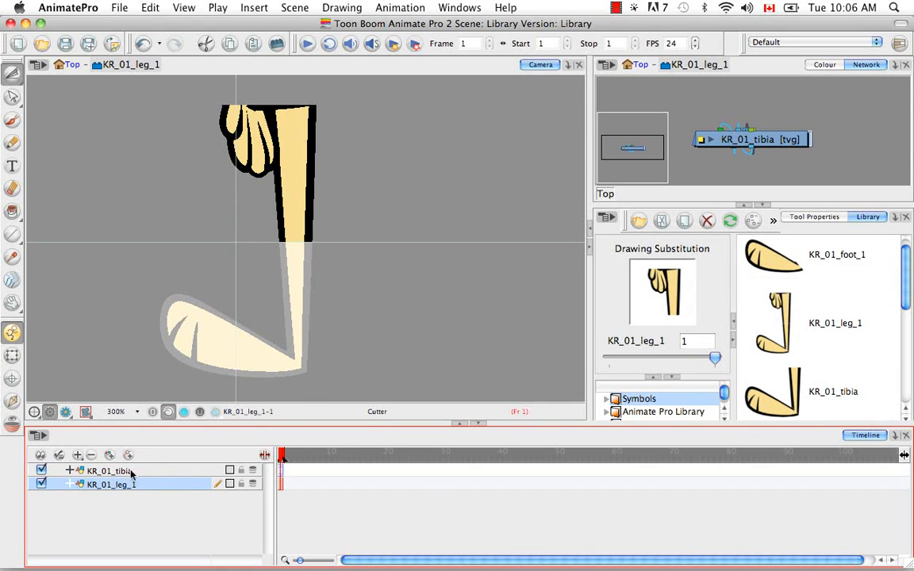
left_click(70, 64)
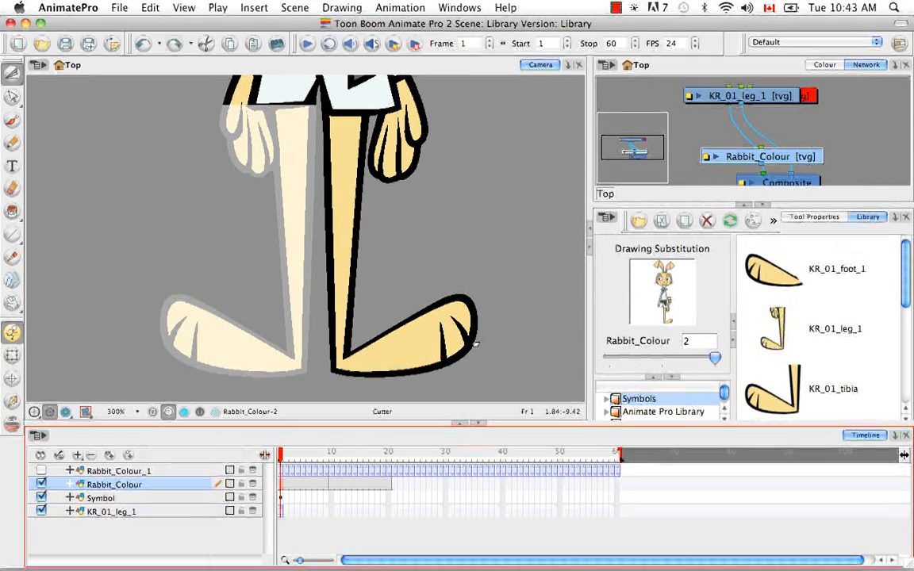
Extend the KR_01_leg_1 layer's exposure to frame 10 and check the leg at frames 5 and 1.
left_click(332, 514)
right_click(331, 514)
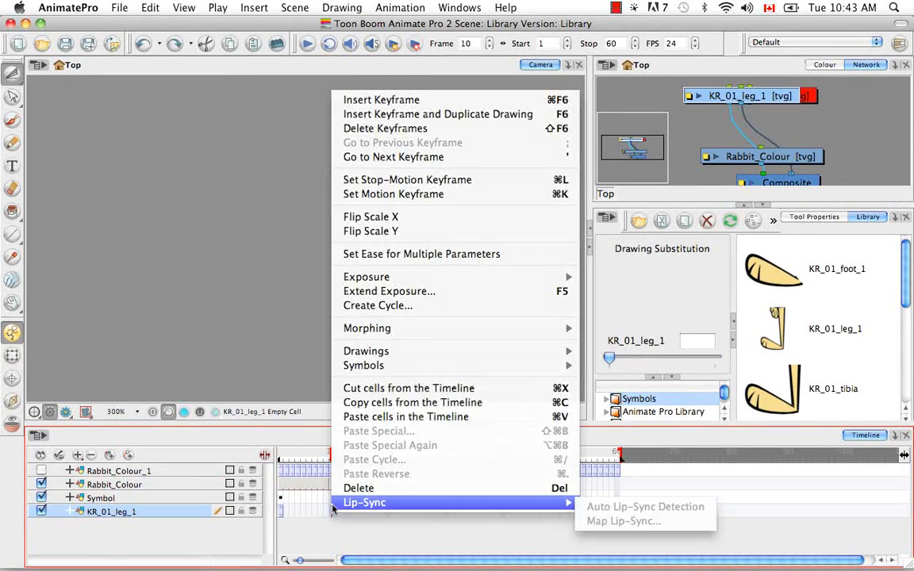
left_click(421, 292)
left_click(303, 459)
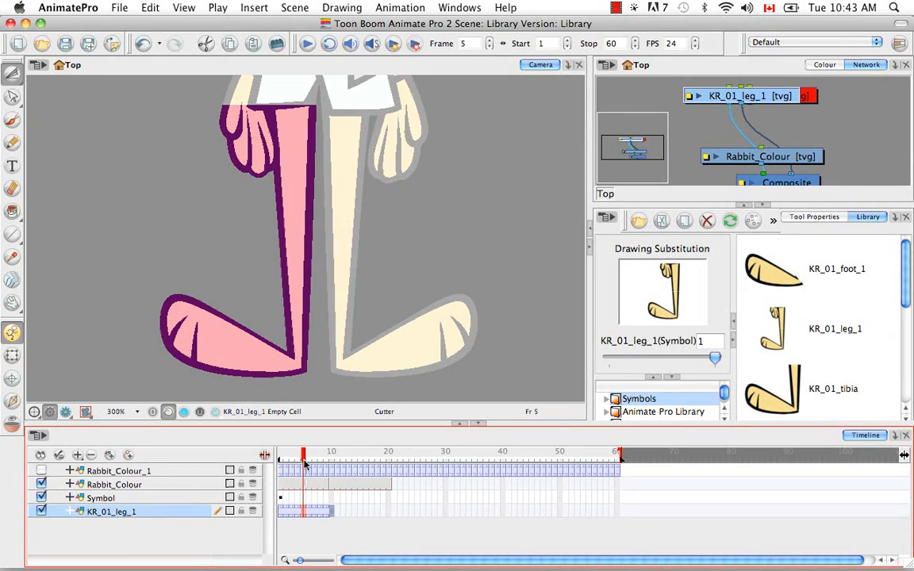
left_click(279, 460)
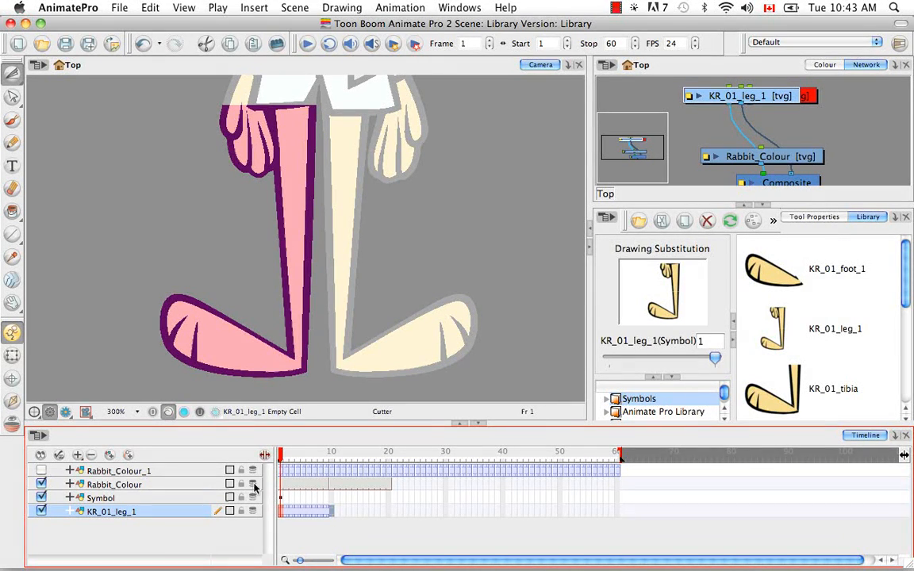
Duplicate the symbol exposed at frame 4 of the KR_01_leg_1 layer.
left_click(298, 514)
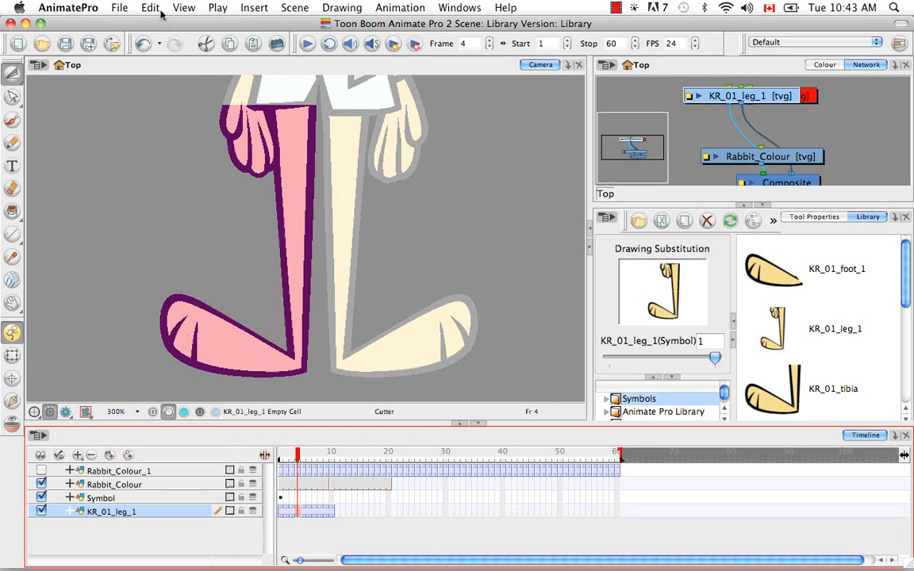
left_click(150, 8)
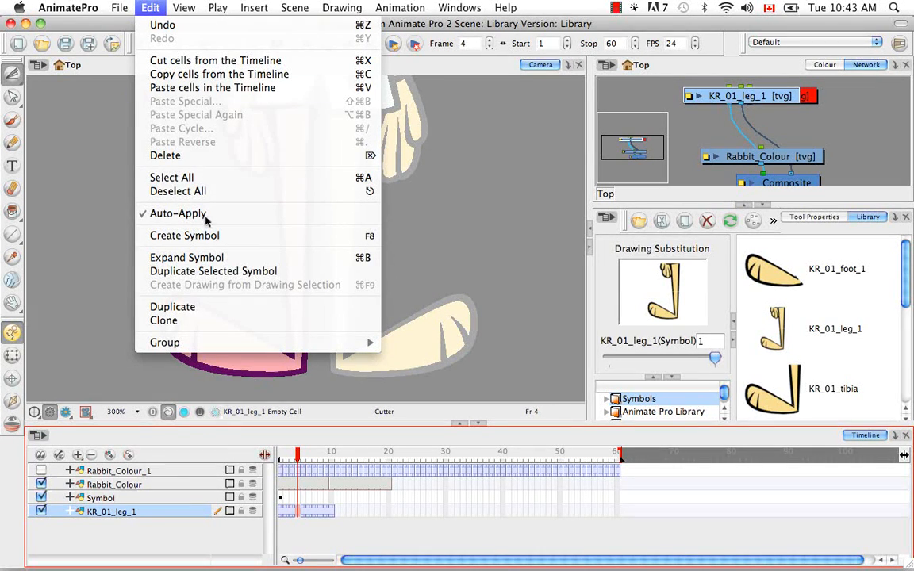
left_click(309, 274)
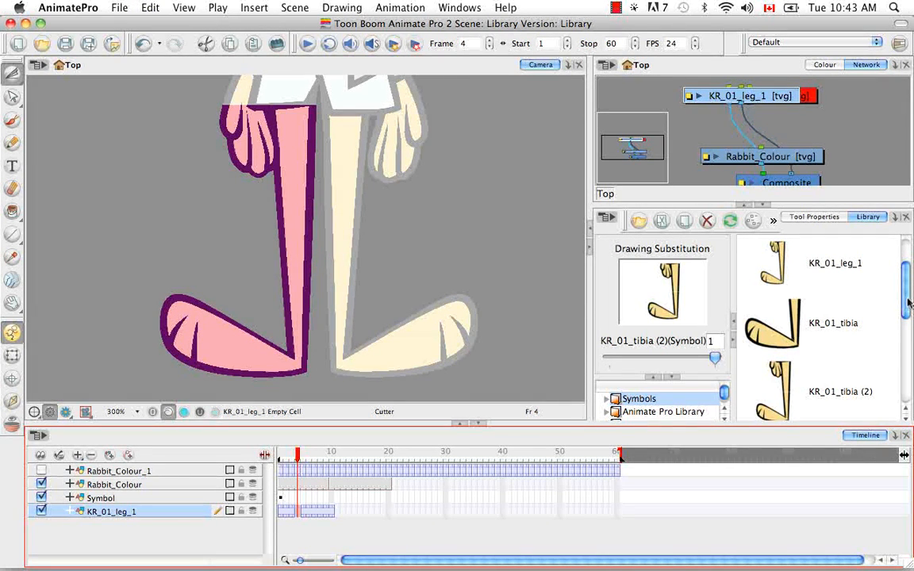
Rename the duplicated leg symbol in the library as KR_01_leg_1 (2).
left_click_drag(908, 300, 910, 312)
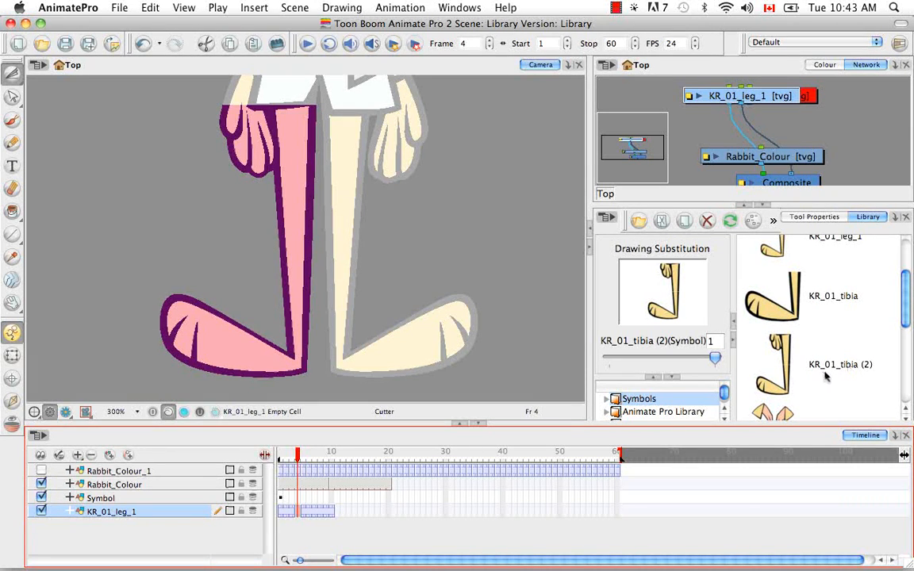
left_click_drag(908, 320, 909, 301)
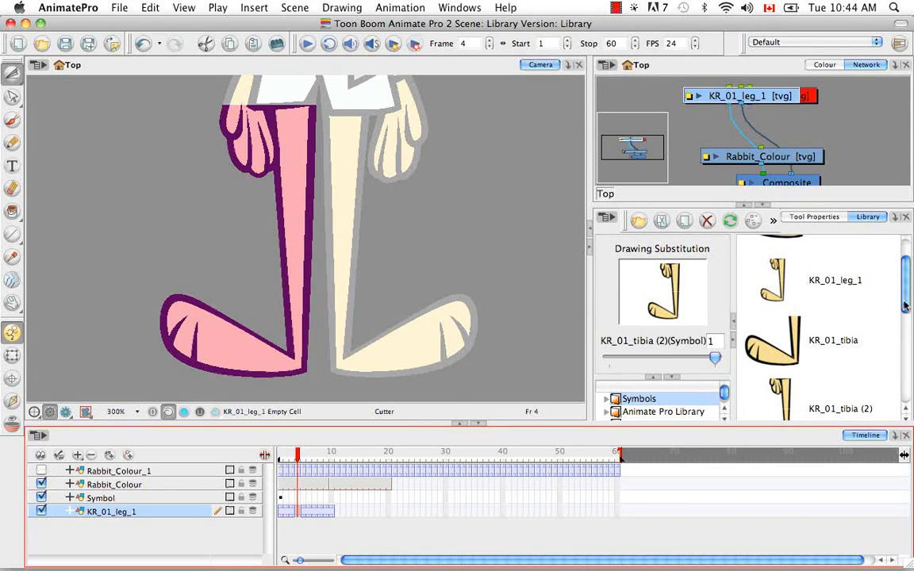
scroll(817, 281, "down", 2)
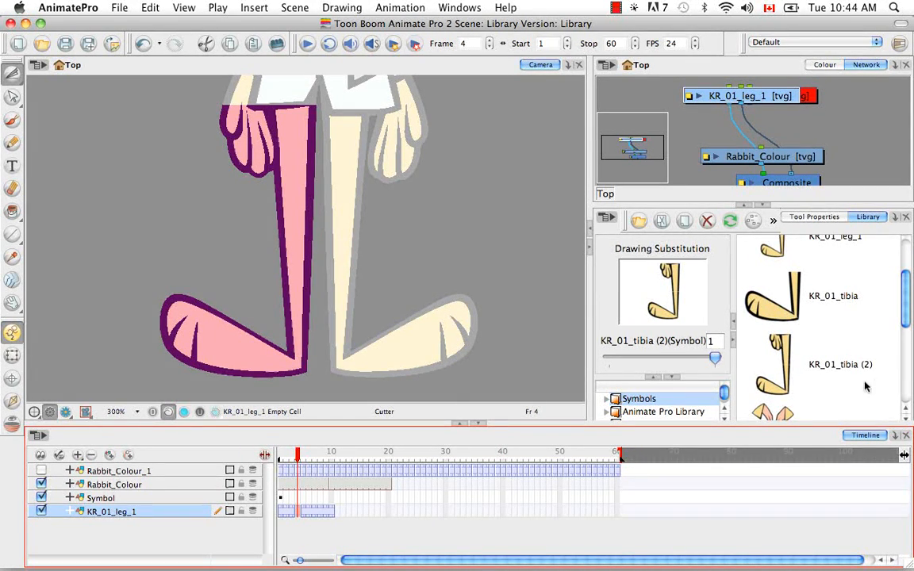
left_click(847, 367)
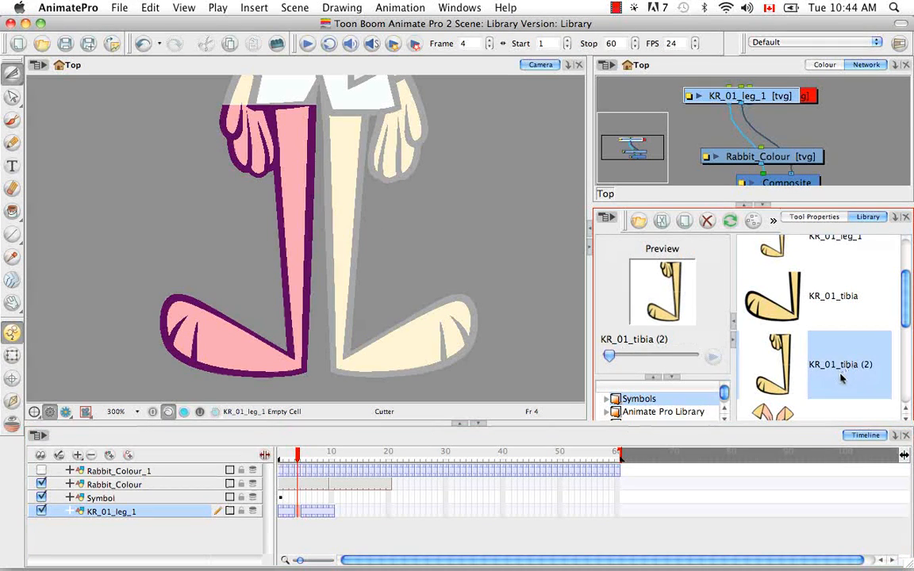
right_click(758, 367)
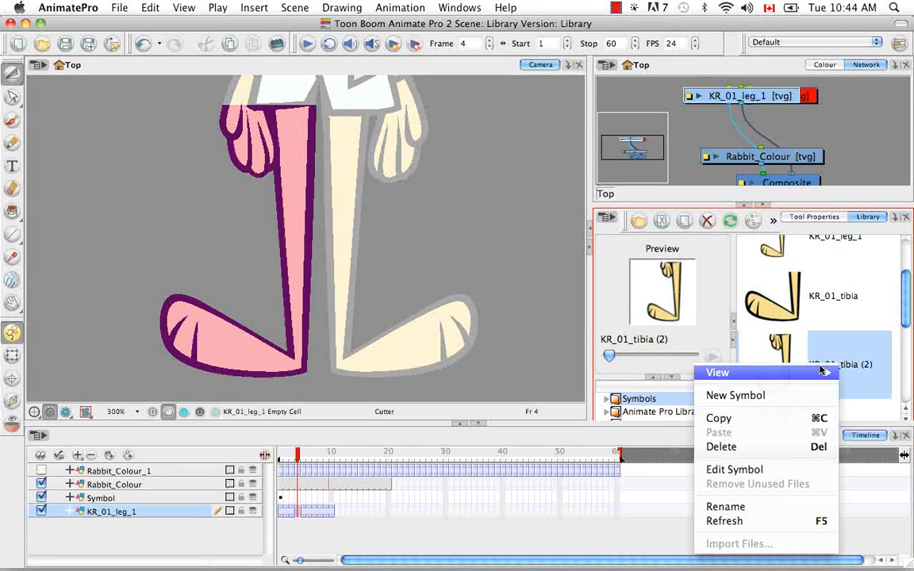
left_click(792, 506)
key("Right")
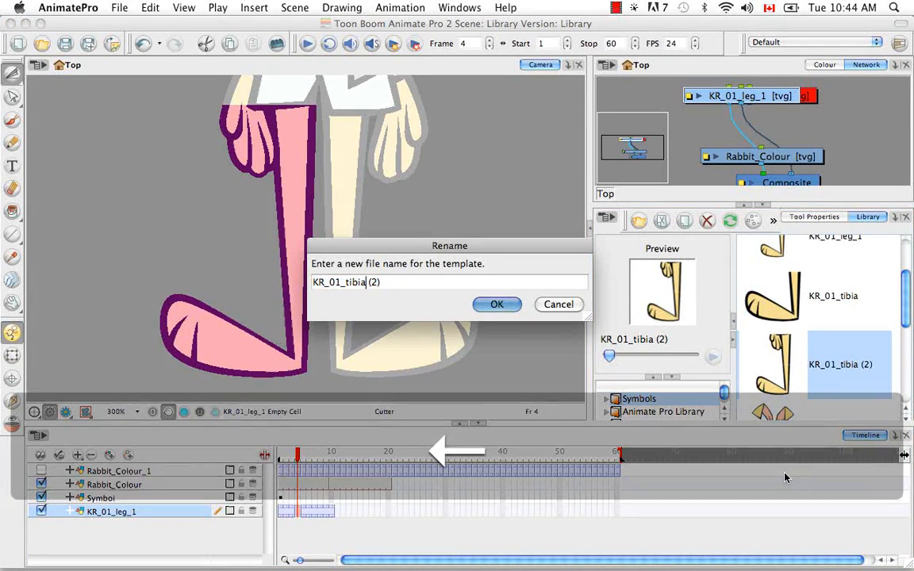
key("Left")
key("Left")
key("Left")
key("Left")
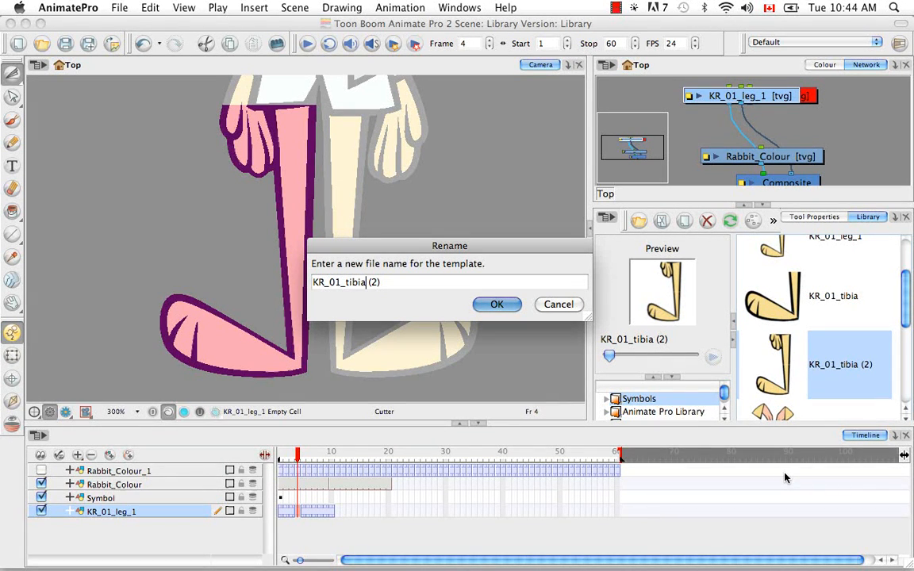
key("BackSpace")
key("BackSpace")
key("BackSpace")
key("BackSpace")
key("BackSpace")
type("leg_1")
left_click(480, 303)
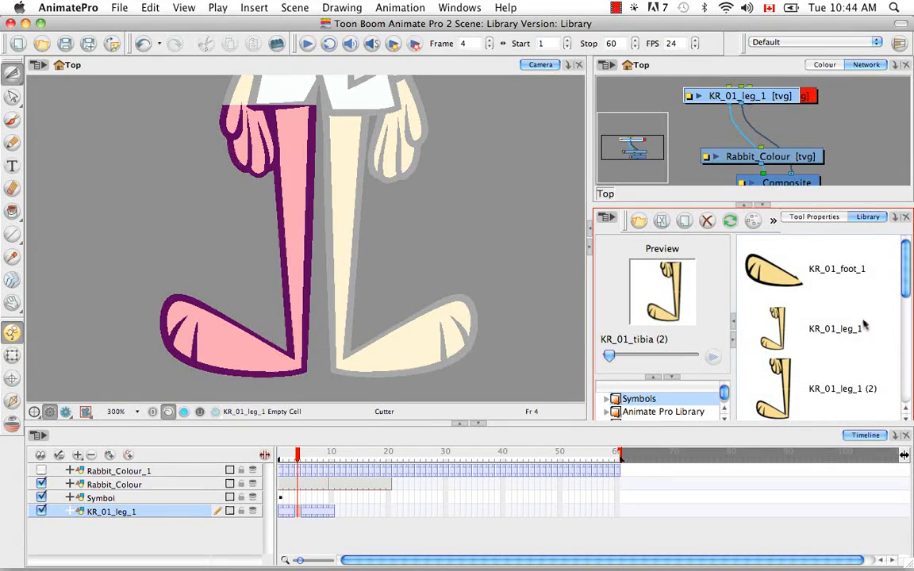
Open the KR_01_leg_1 (2) library symbol for editing and enter its nested KR_01_tibia and KR_01_foot_1 symbols.
scroll(904, 292, "down", 2)
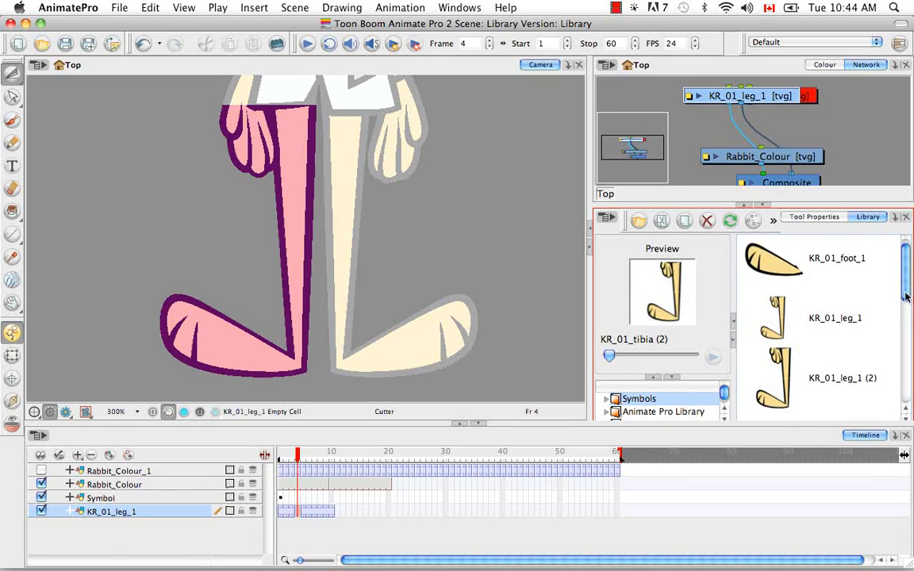
left_click(817, 335)
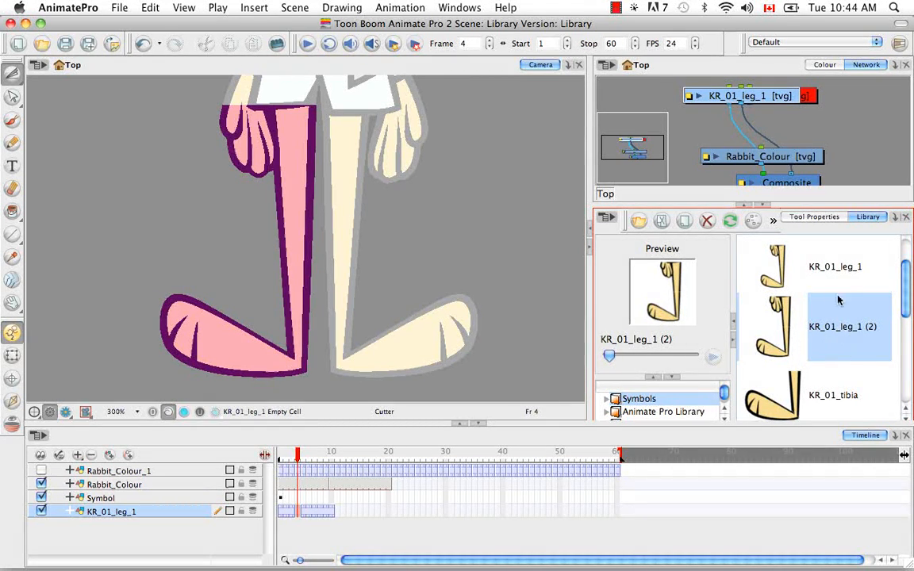
right_click(835, 333)
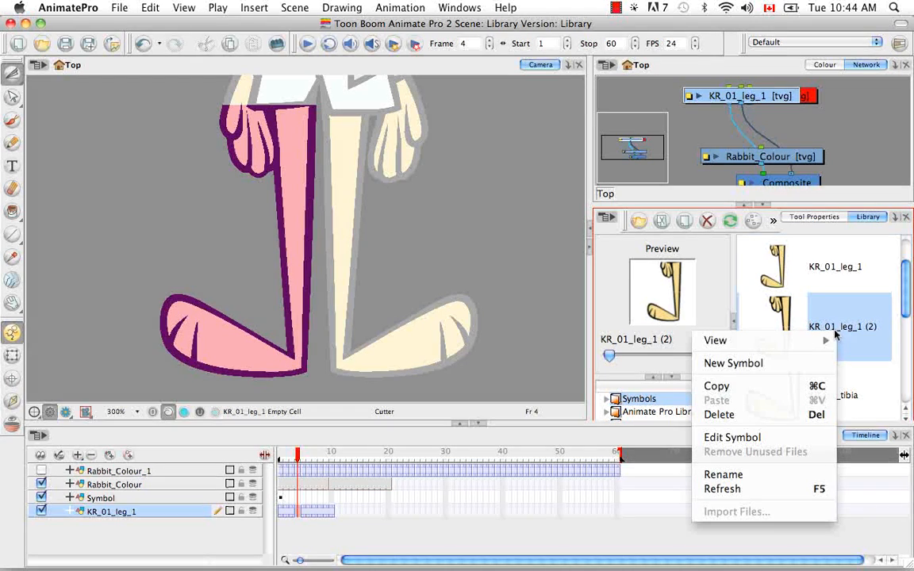
left_click(812, 433)
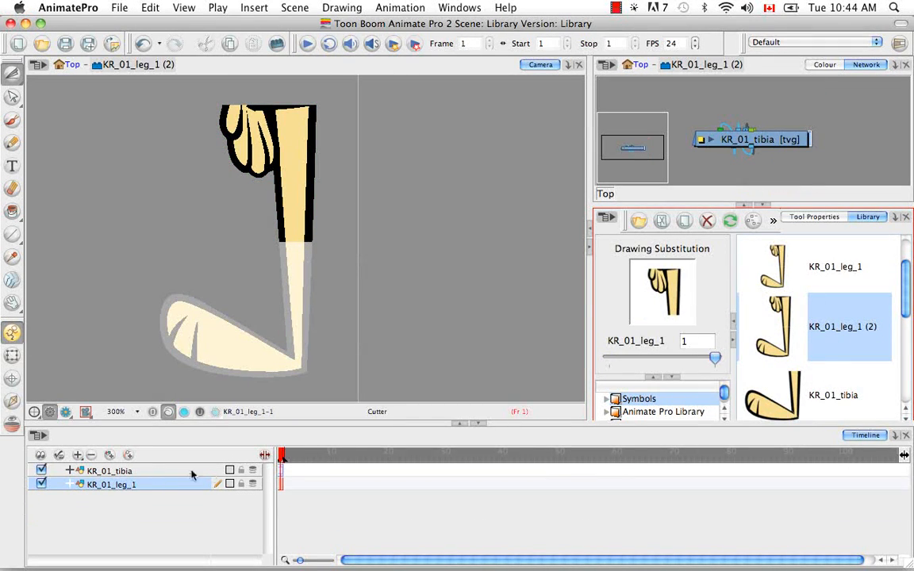
double_click(280, 472)
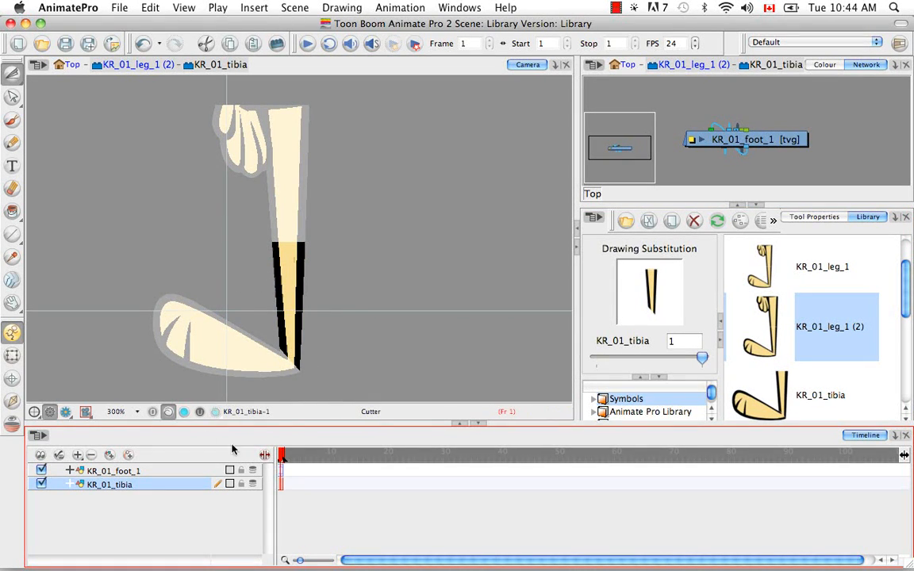
double_click(280, 472)
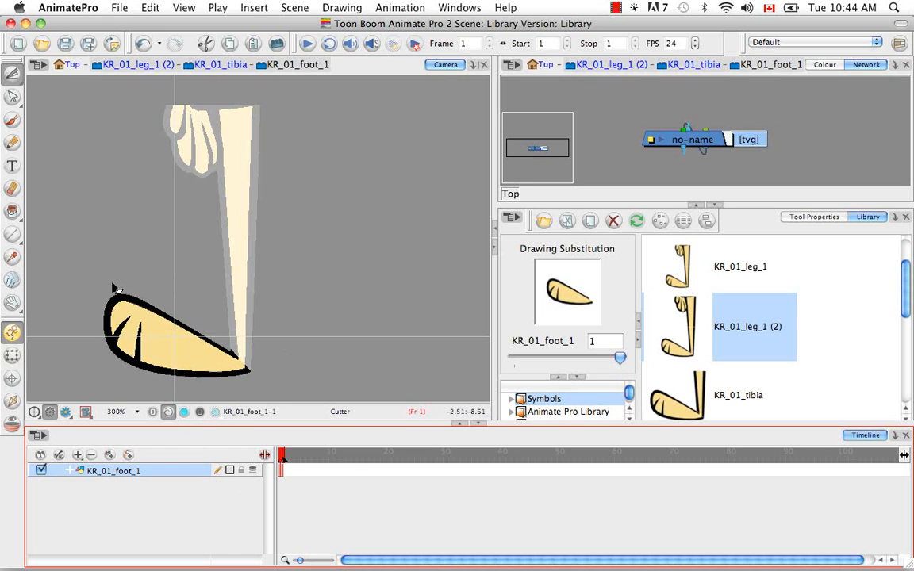
Return from the foot symbol through KR_01_tibia and KR_01_leg_1 (2) to the scene's Top level.
left_click(229, 66)
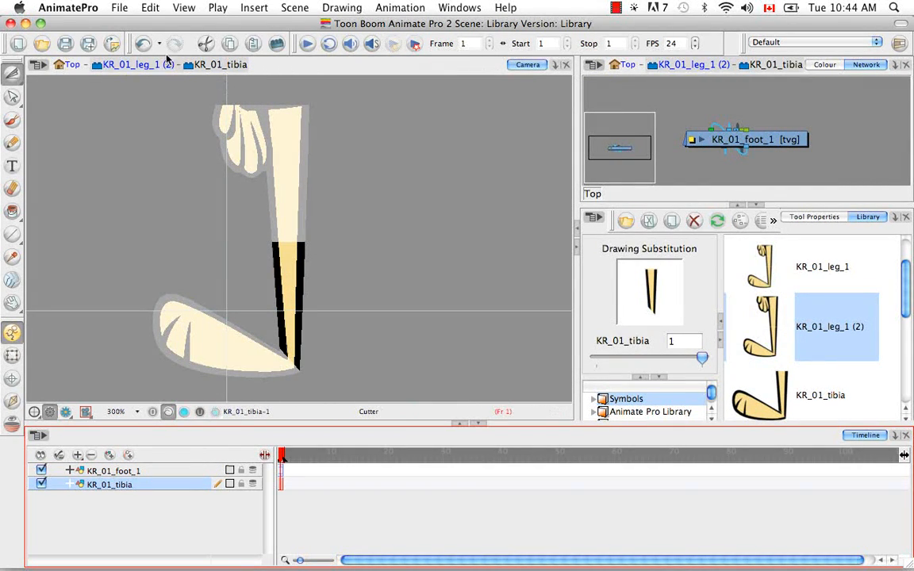
left_click(132, 65)
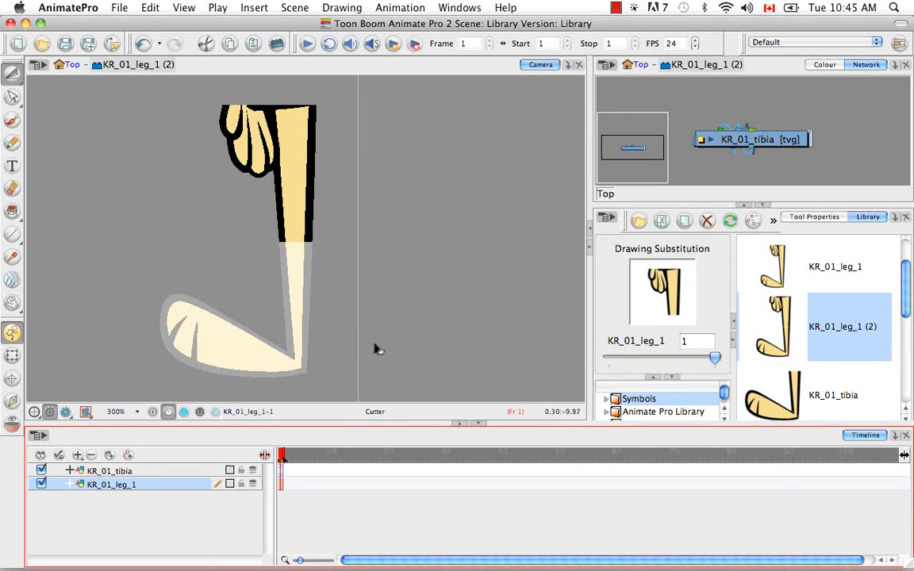
left_click(65, 65)
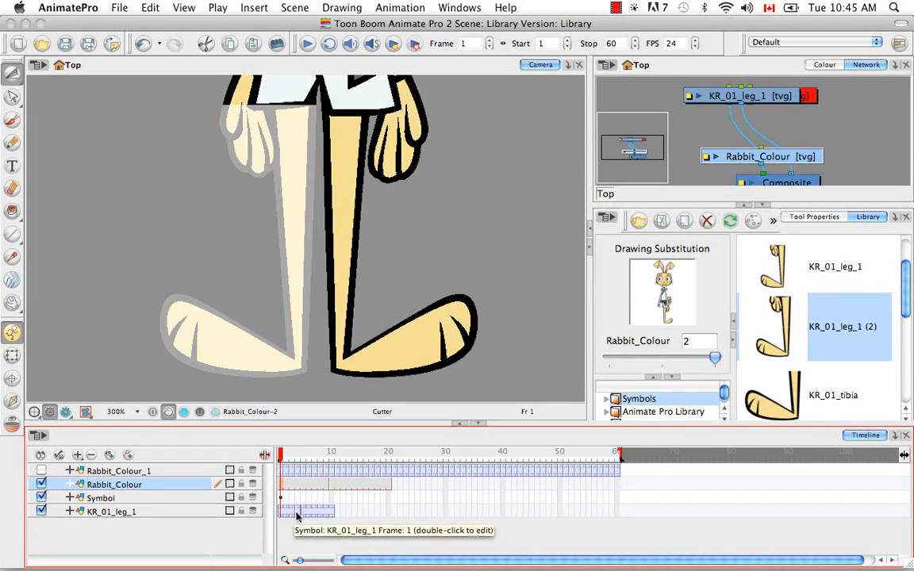
Move the playhead to frame 4 and select the KR_01_leg_1 layer to show its drawing substitution.
left_click_drag(281, 458, 292, 460)
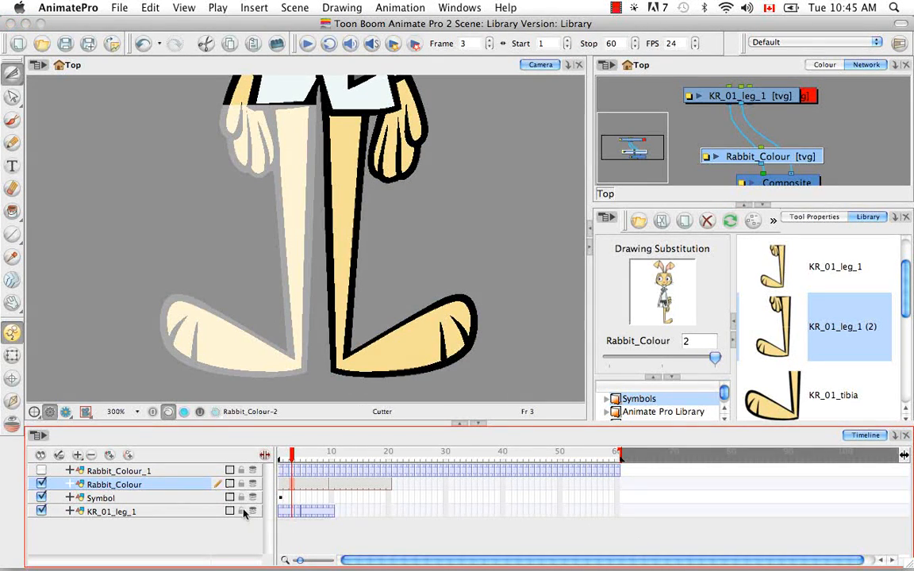
left_click(296, 454)
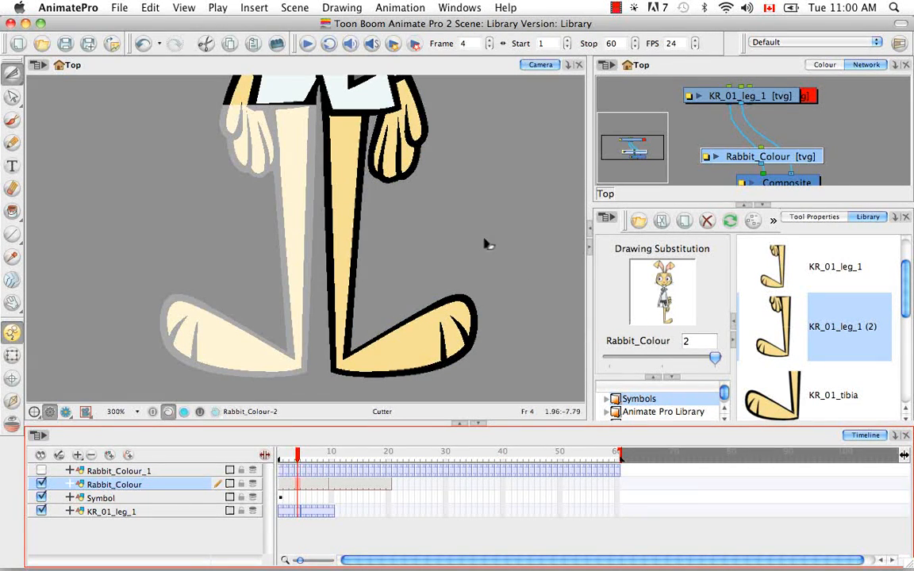
scroll(649, 403, "down", 1)
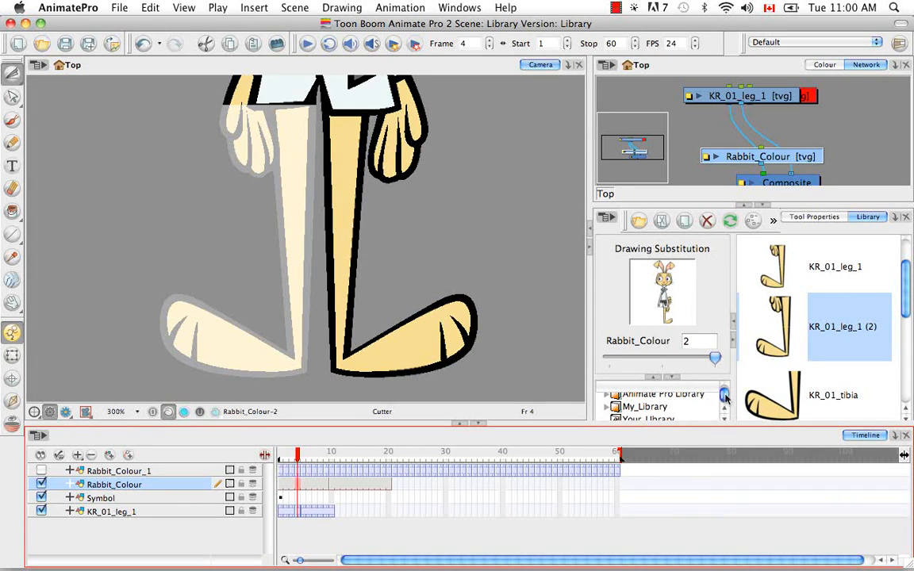
scroll(723, 391, "up", 1)
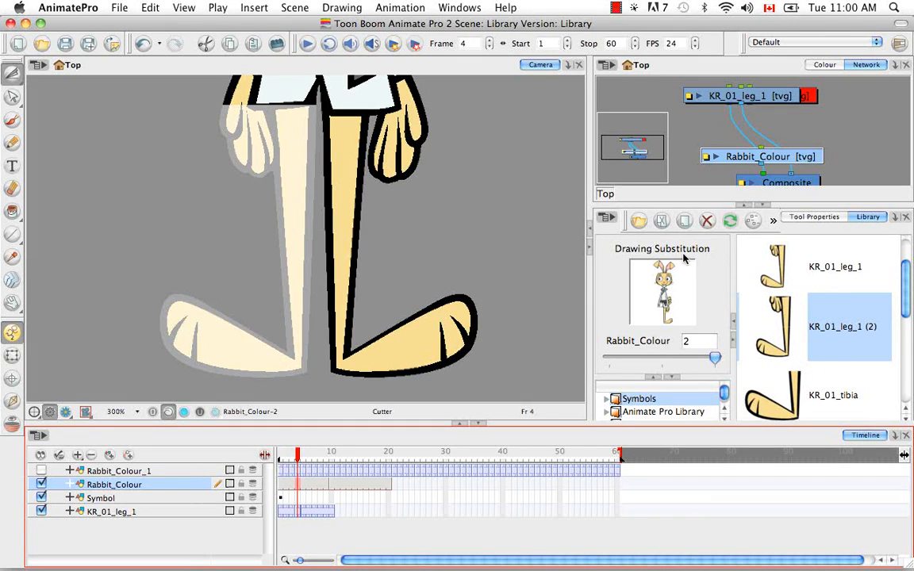
left_click(168, 514)
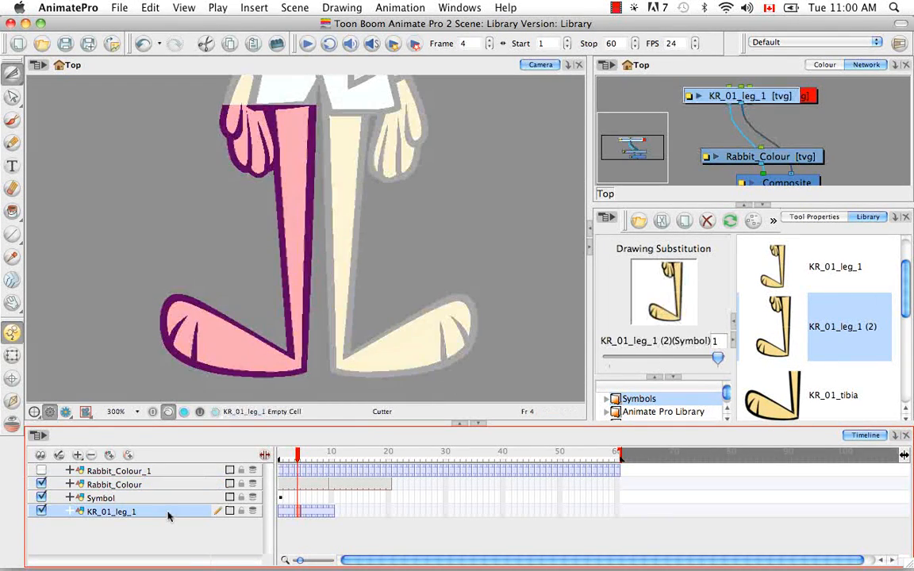
Delete the KR_01_leg_1 and Symbol layers from the timeline.
left_click(92, 457)
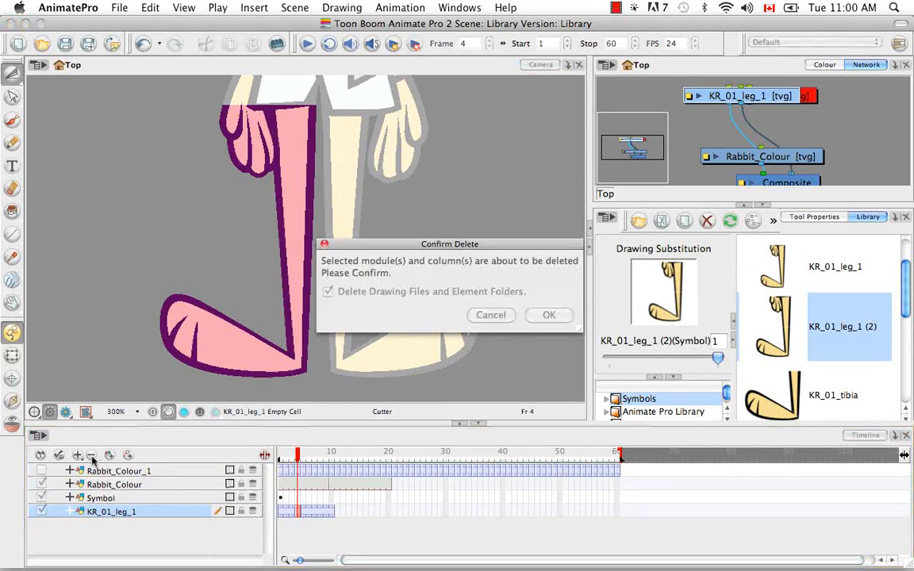
left_click(547, 316)
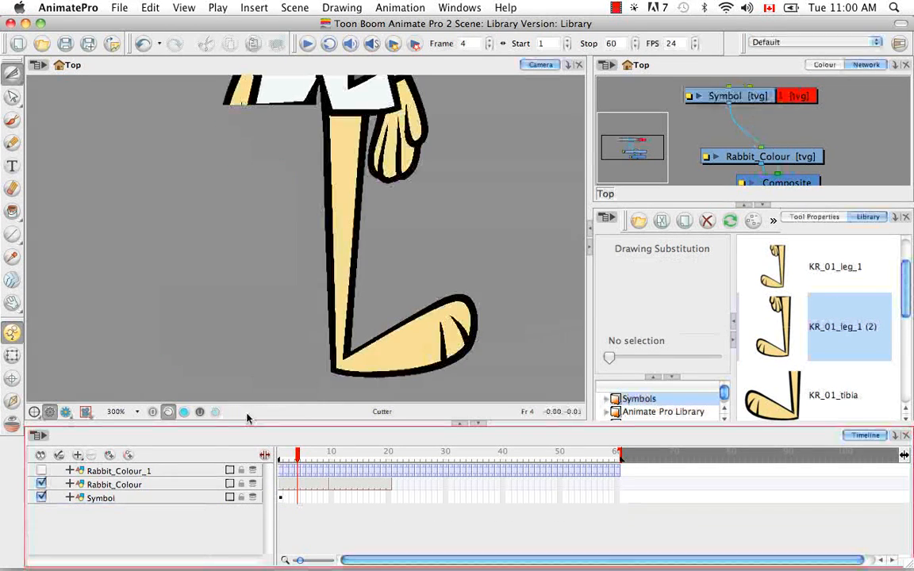
left_click(100, 497)
left_click(92, 455)
left_click(526, 315)
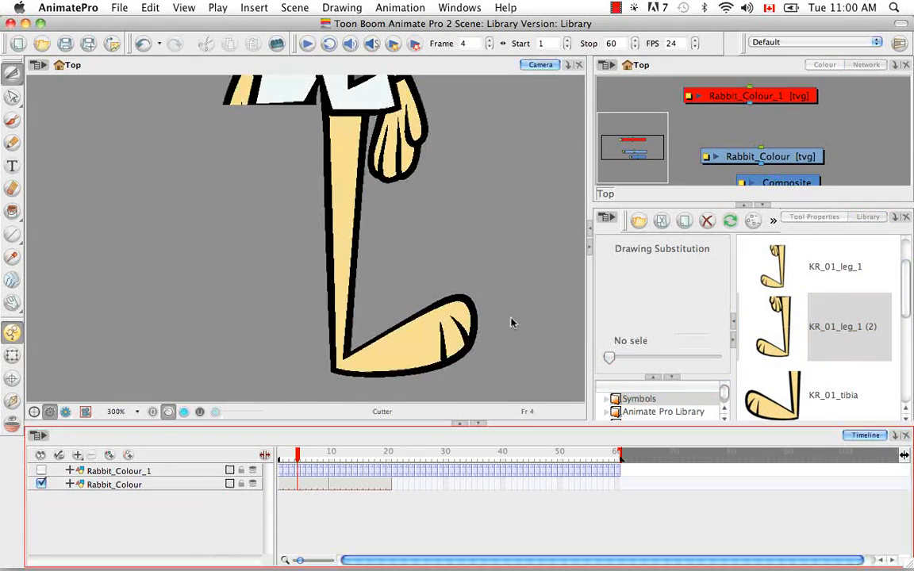
Turn on the Rabbit_Colour_1 layer's visibility and delete that layer from the timeline.
left_click(162, 474)
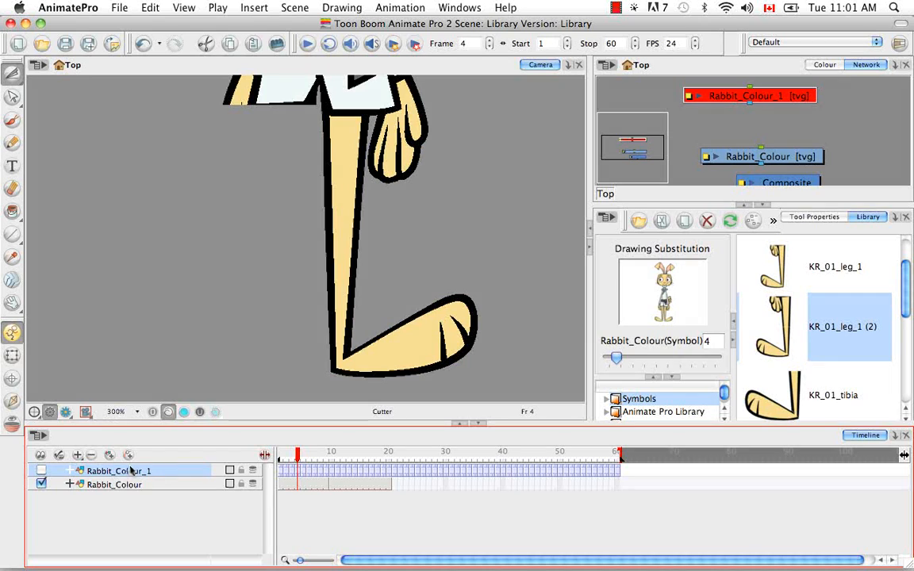
left_click(41, 470)
left_click(91, 455)
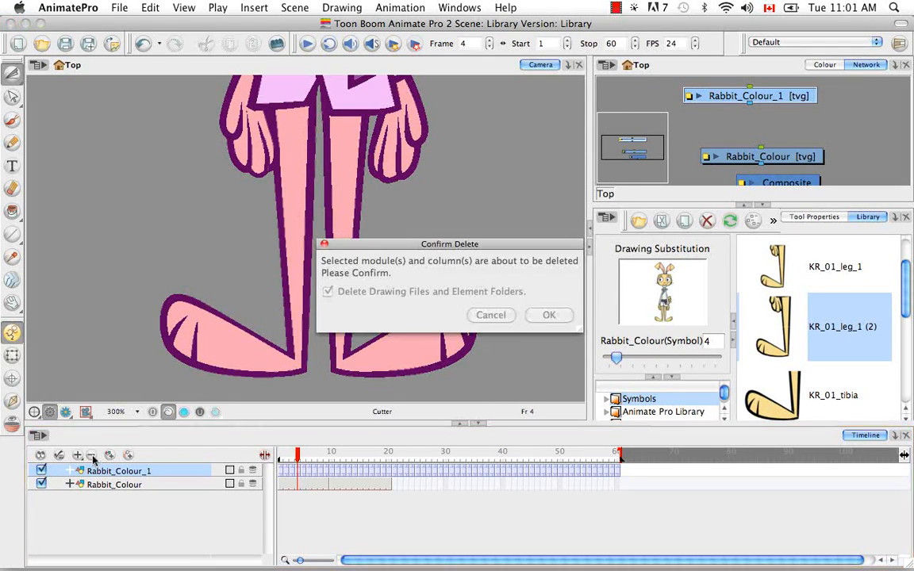
left_click(328, 292)
left_click(547, 314)
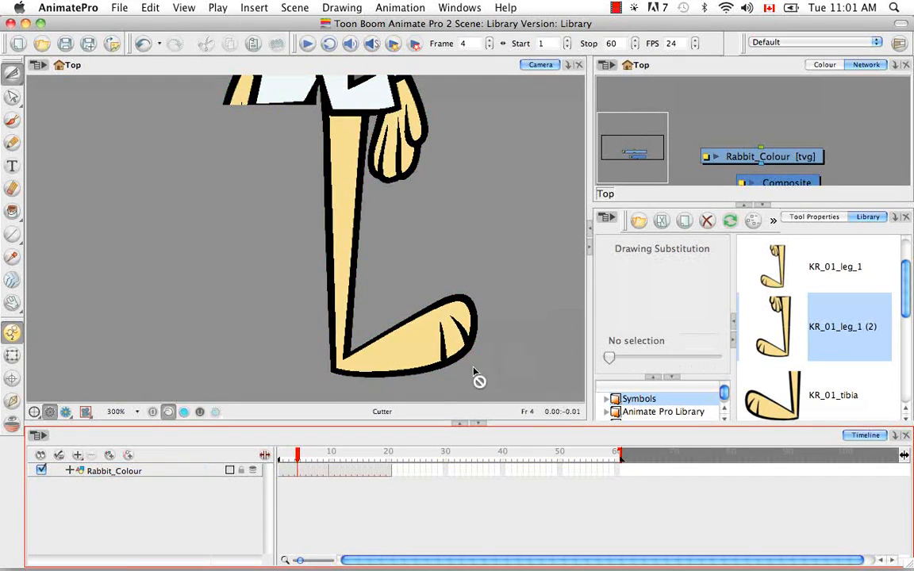
Add the KarateRabbitMaster library symbol to the timeline as a layer and delete the Rabbit_Colour layer.
left_click_drag(905, 301, 904, 384)
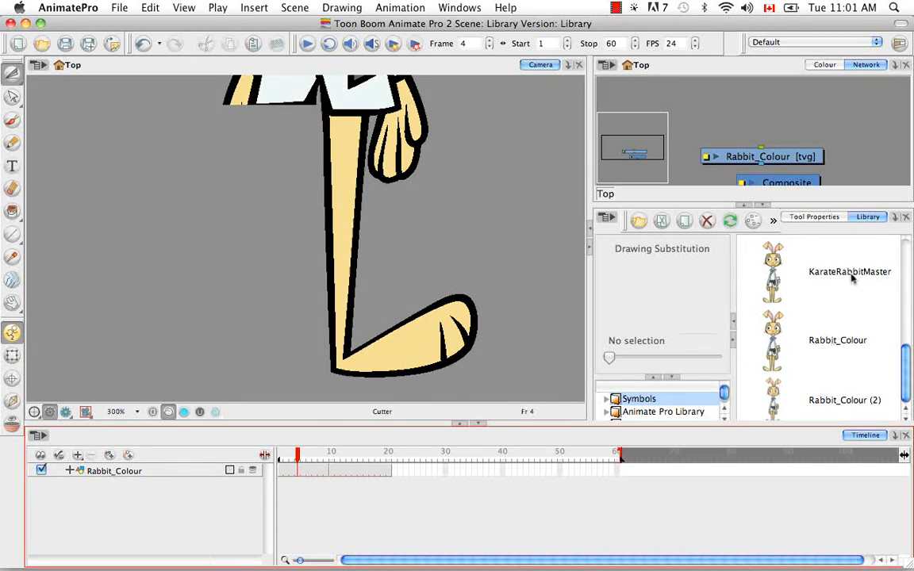
mouse_move(854, 272)
left_mouse_down()
mouse_move(158, 394)
mouse_move(162, 486)
left_mouse_up()
left_click(162, 485)
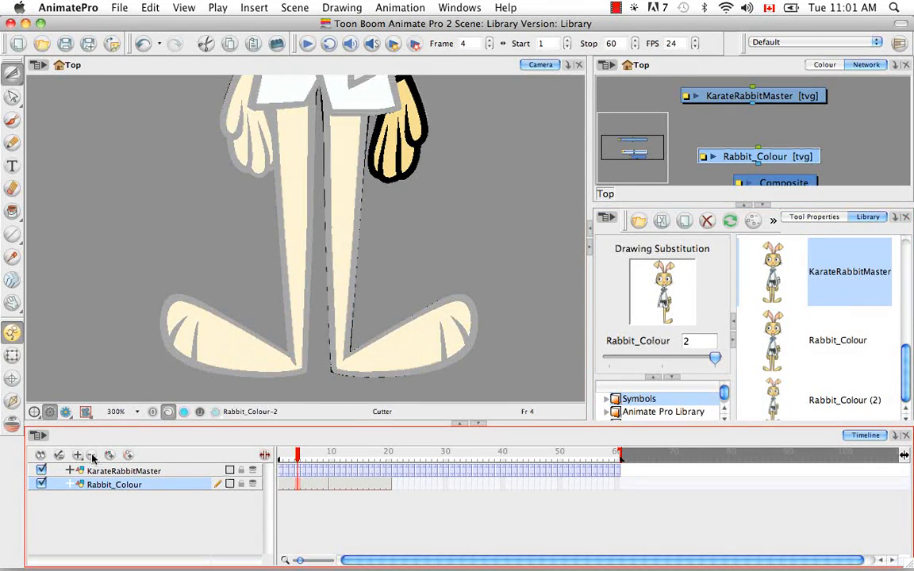
left_click(91, 454)
left_click(548, 315)
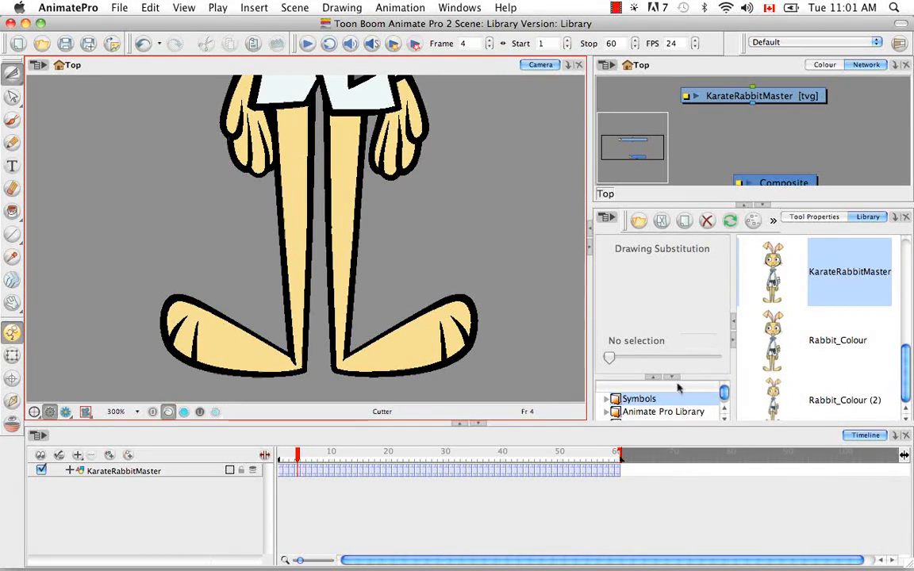
Reset the camera view, return the playhead to frame 1 and select the KarateRabbitMaster layer.
scroll(726, 397, "down", 1)
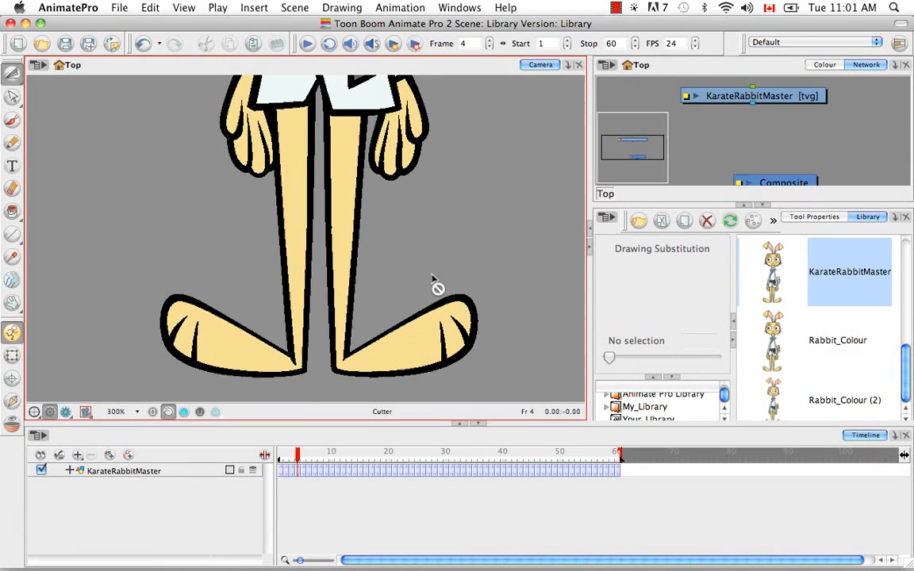
key("shift+m")
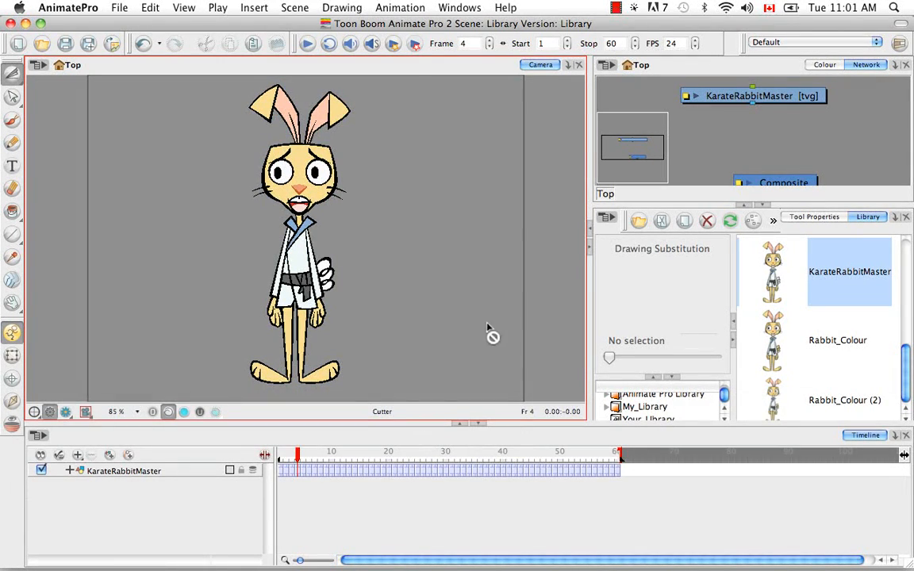
left_click(262, 455)
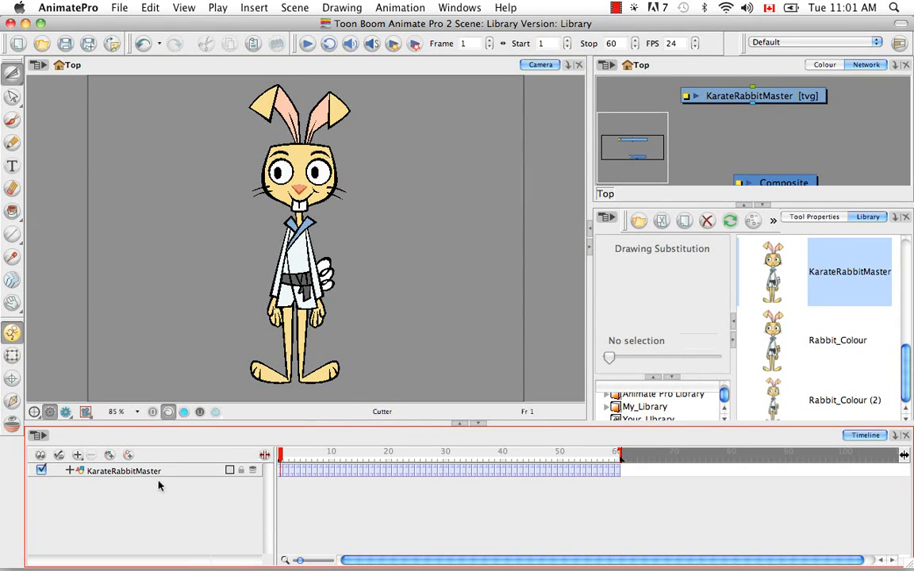
left_click(119, 470)
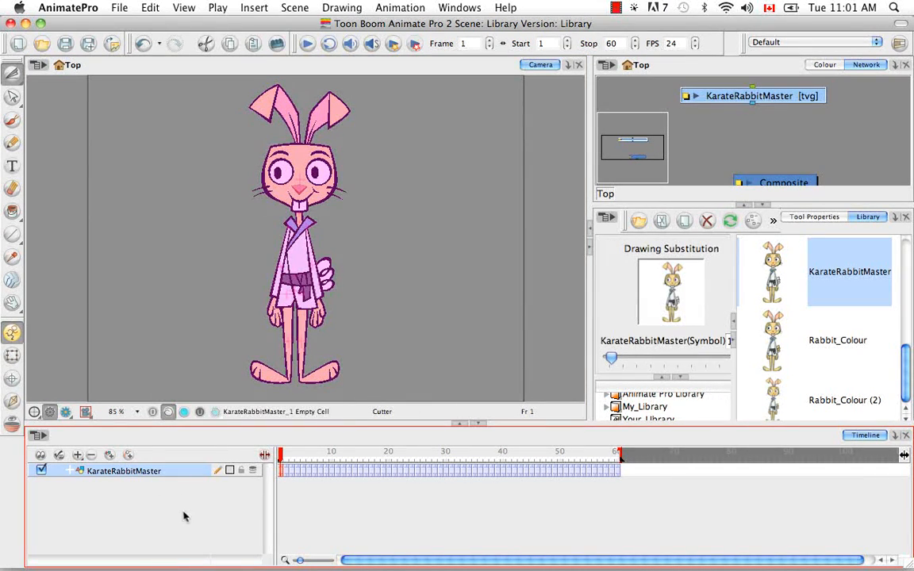
Enlarge the library folder list and enable the right to modify for Your_LIbrary.
left_click(646, 419)
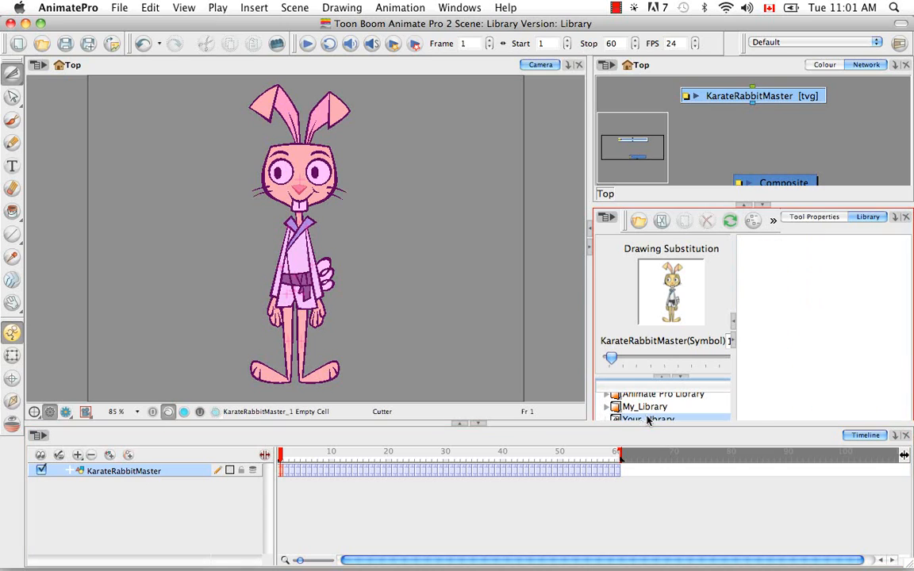
left_click(658, 377)
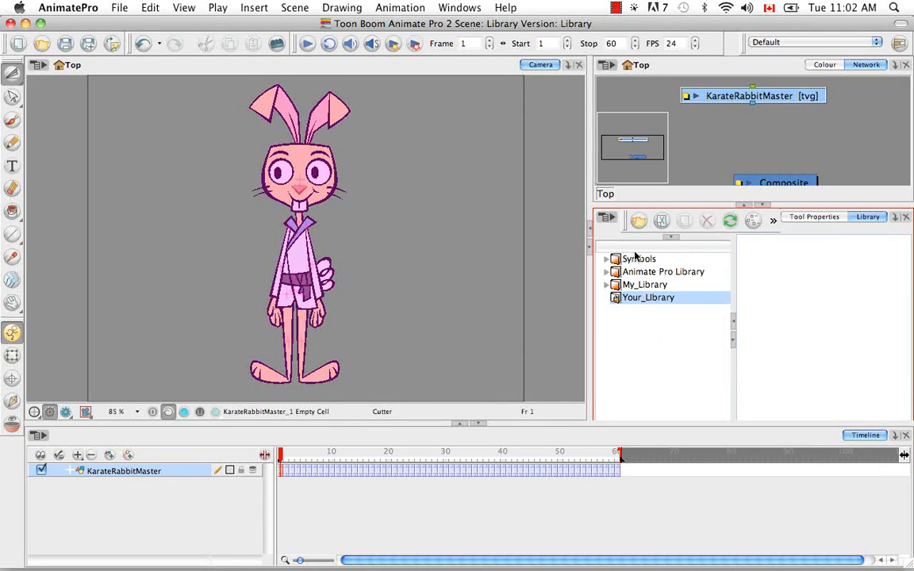
left_click(638, 286)
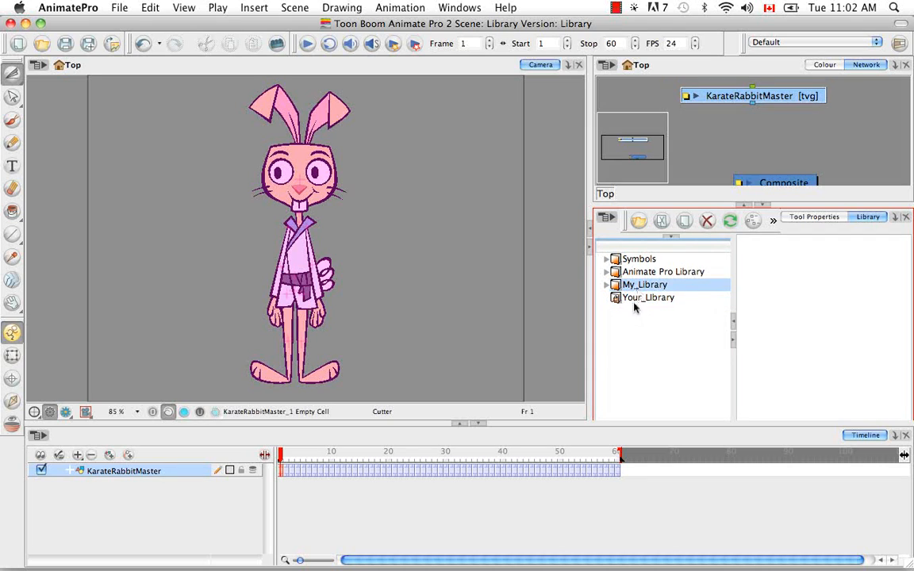
left_click(637, 297)
right_click(636, 298)
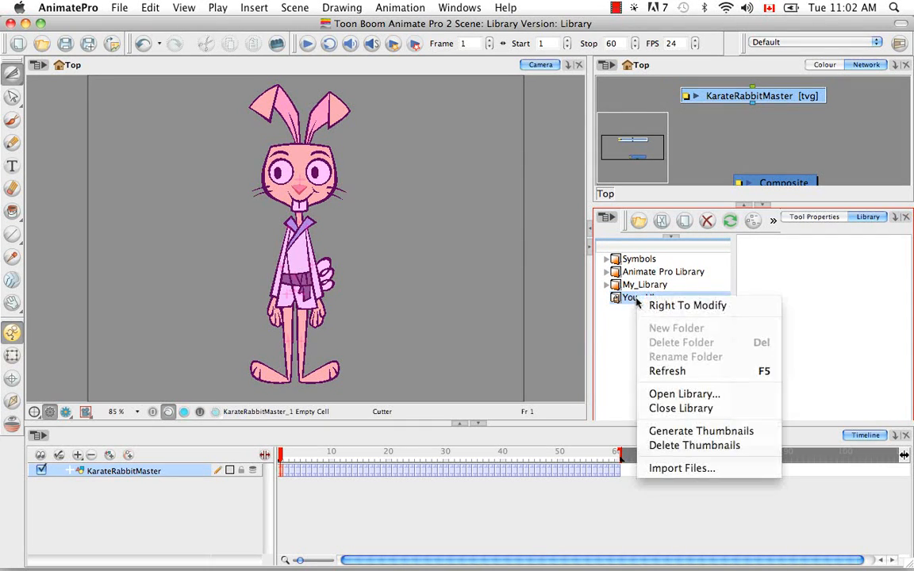
left_click(654, 312)
Store the KarateRabbitMaster layer as the template KarateRabbitMaster.tpl in My_Library's Characters folder.
left_click(647, 286)
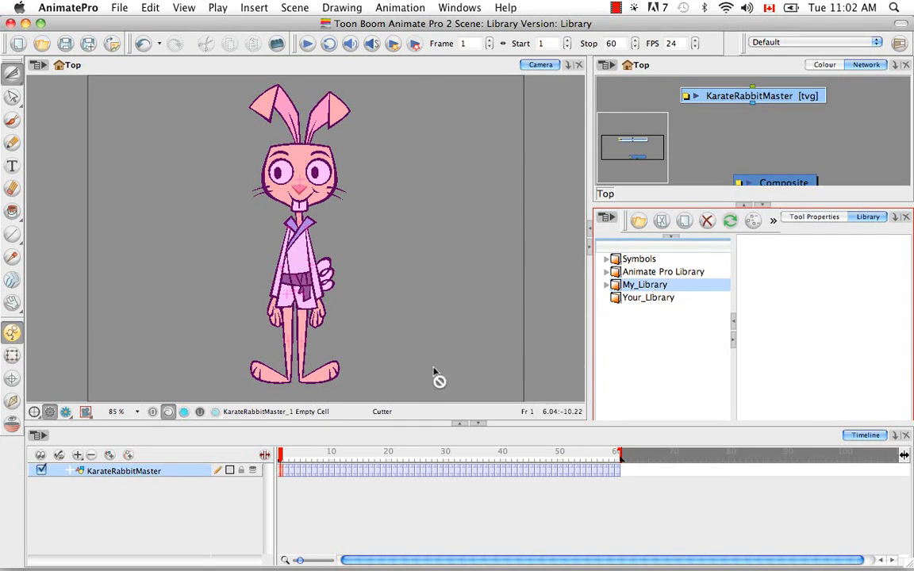
left_click(608, 284)
left_click(630, 298)
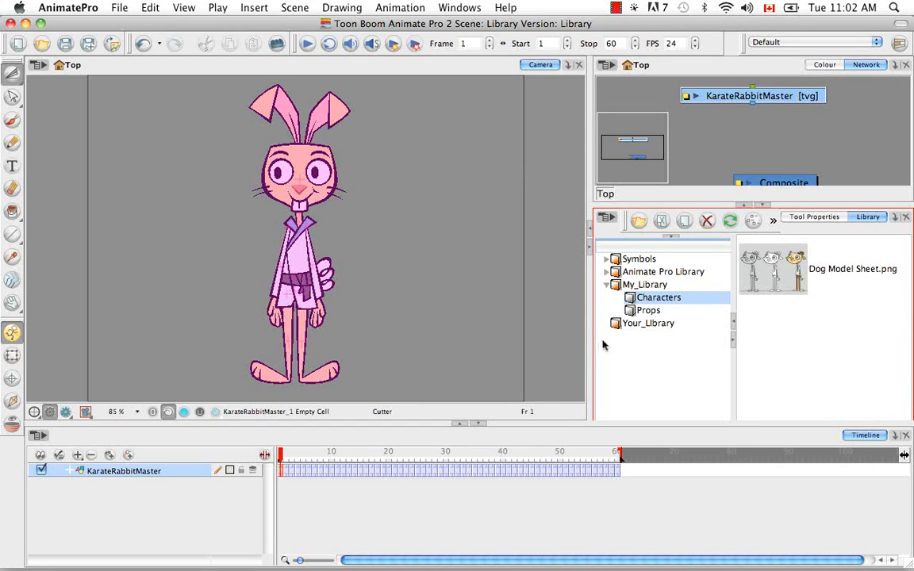
left_click(134, 473)
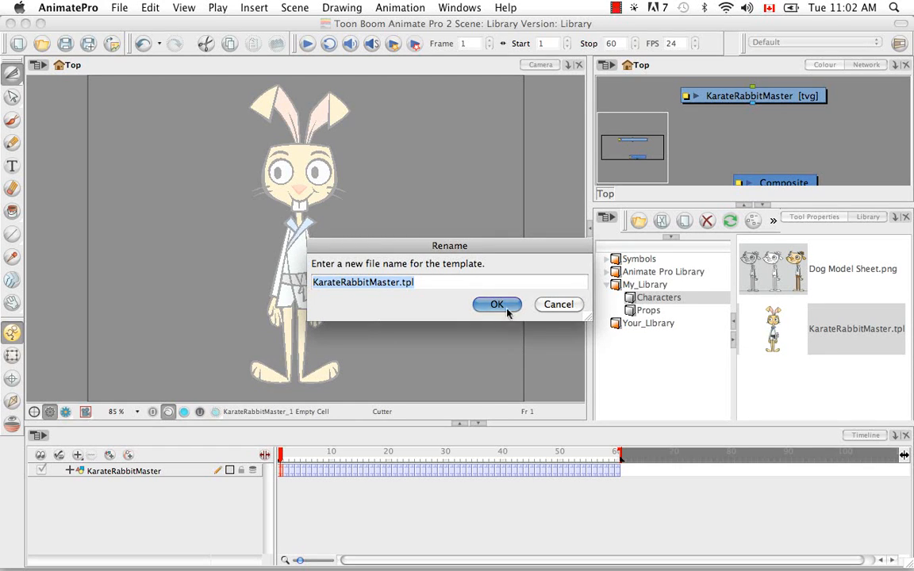
left_click(506, 311)
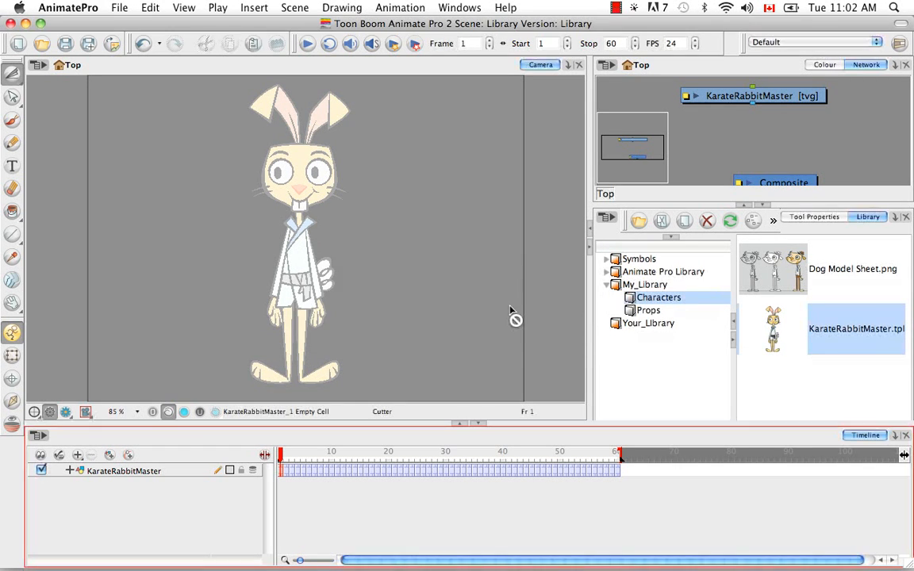
Delete the KarateRabbitMaster layer from the timeline.
left_click(824, 344)
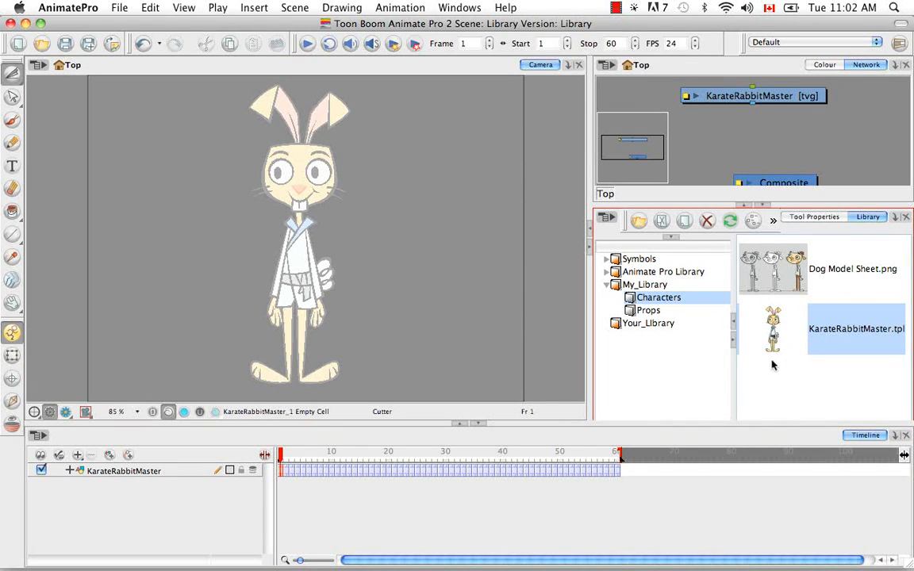
left_click(150, 471)
left_click(91, 455)
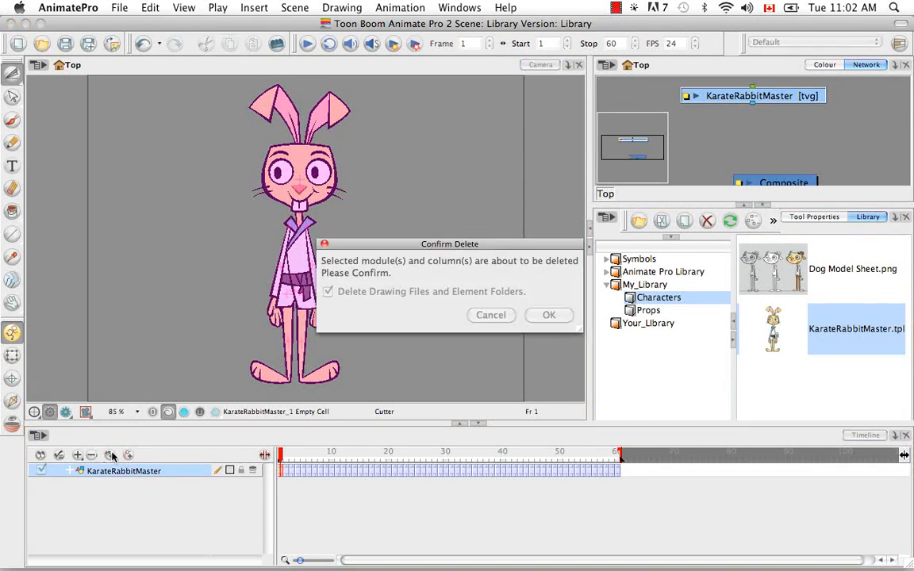
left_click(548, 315)
Import the KarateRabbitMaster.tpl template from the Characters folder into the empty timeline and deselect the layer.
left_click_drag(796, 330, 829, 340)
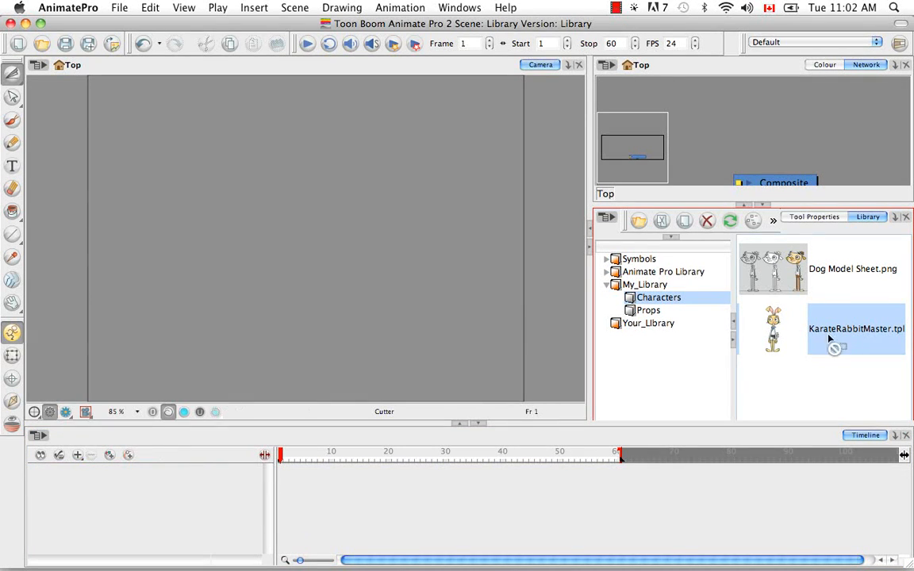
left_click_drag(238, 447, 238, 449)
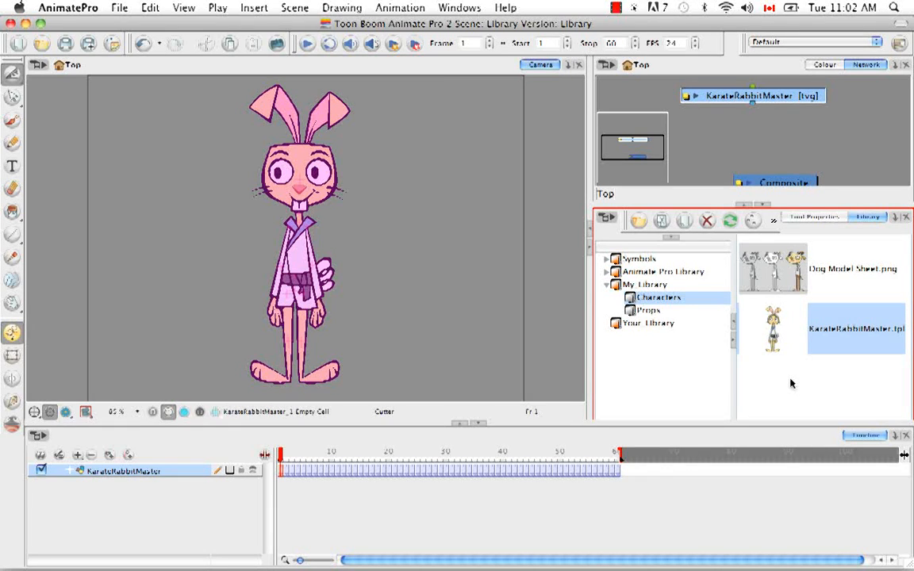
left_click(495, 473)
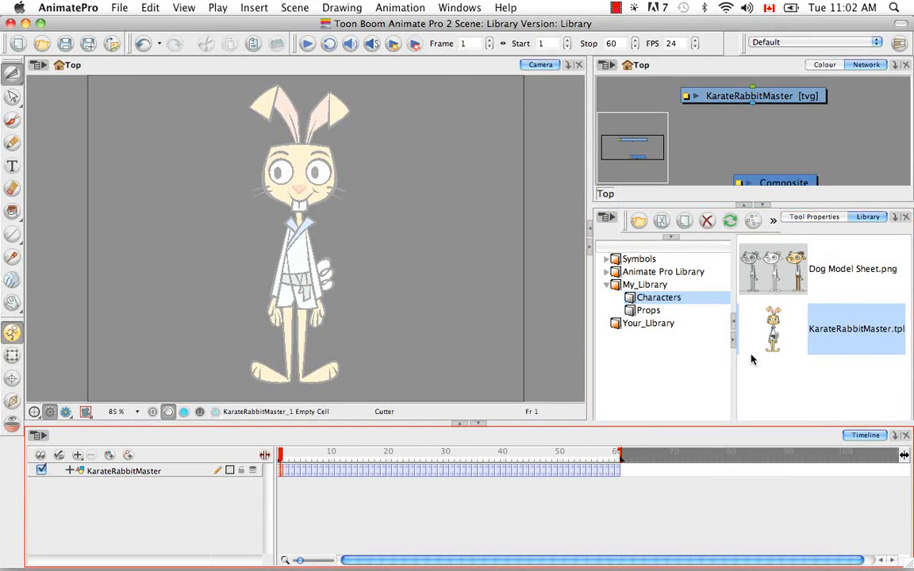
mouse_move(281, 455)
left_mouse_down()
mouse_move(413, 446)
mouse_move(281, 455)
left_mouse_up()
left_click(444, 341)
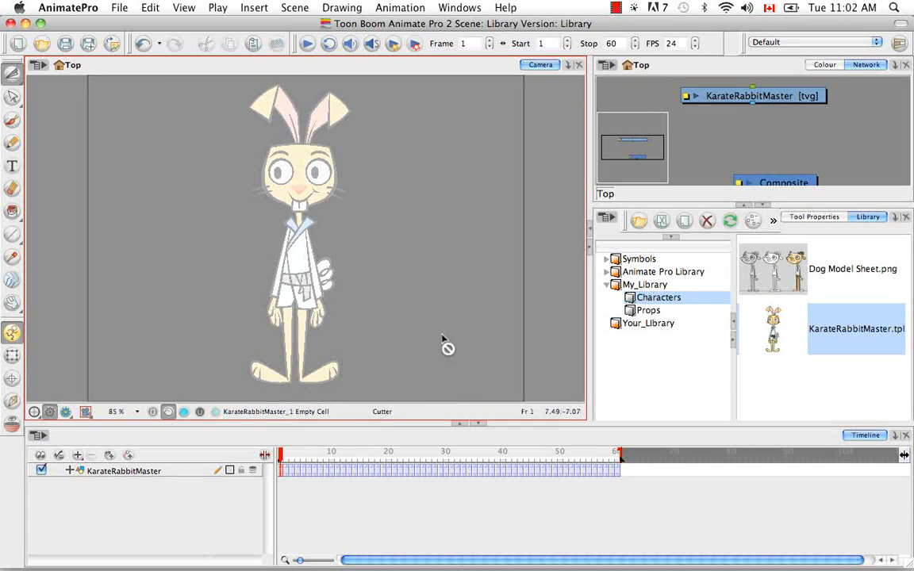